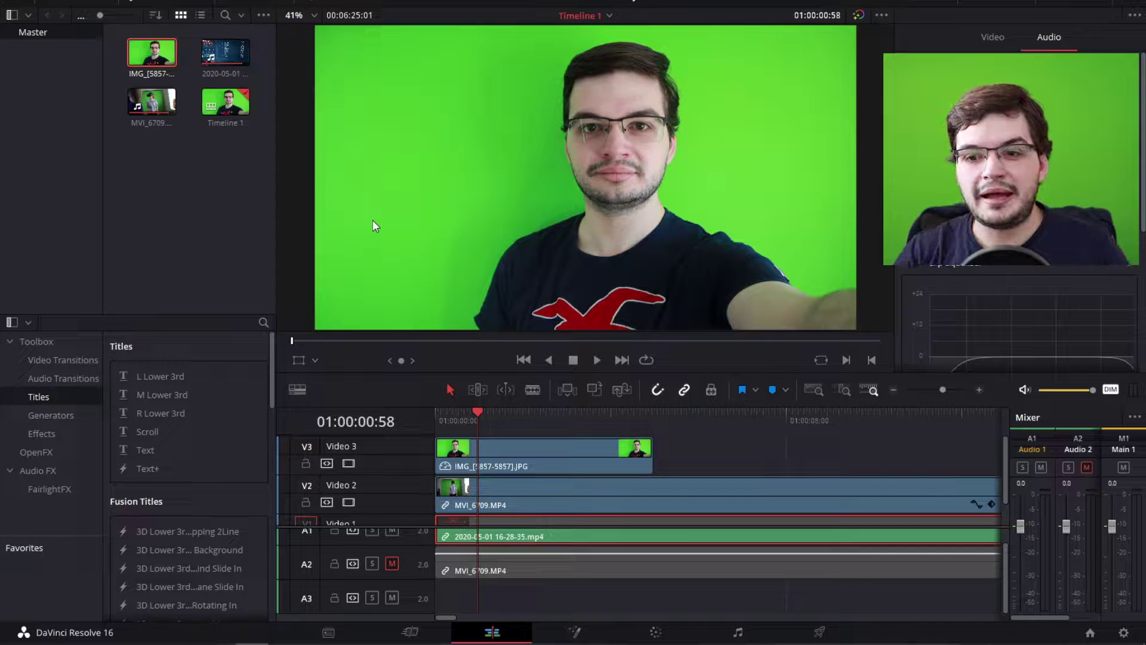
# Disable the V3 track so the JPG overlay hides and the green-screen clip shows
pyautogui.click(348, 463)
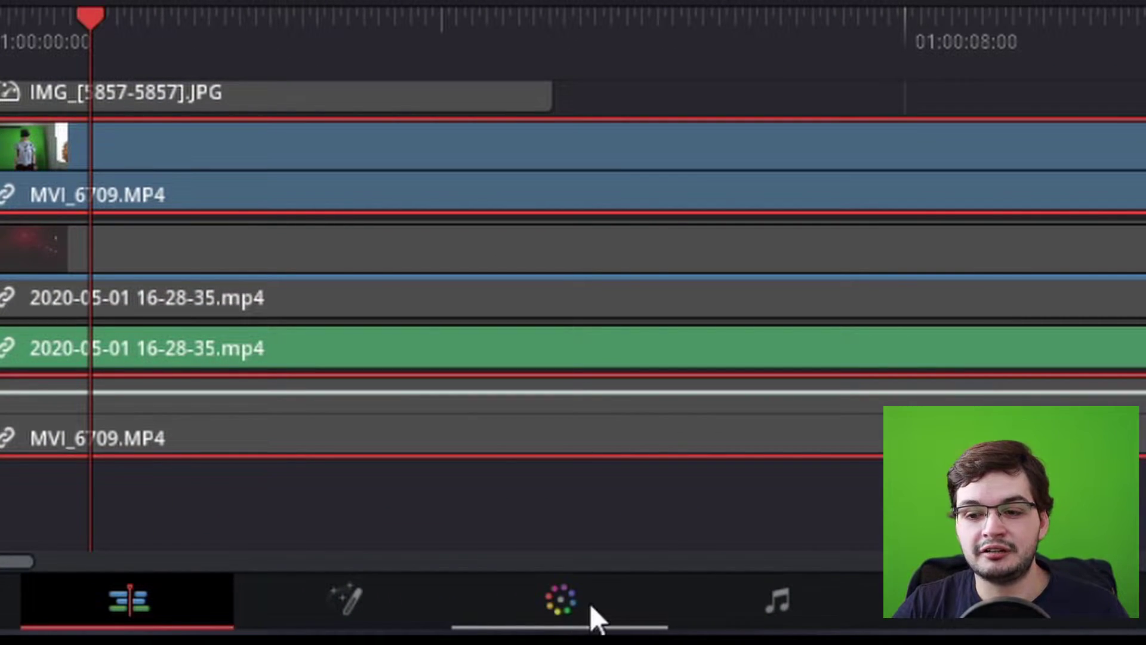
# Switch to the Color page to grade the MVI_6709.MP4 green-screen clip
pyautogui.click(591, 604)
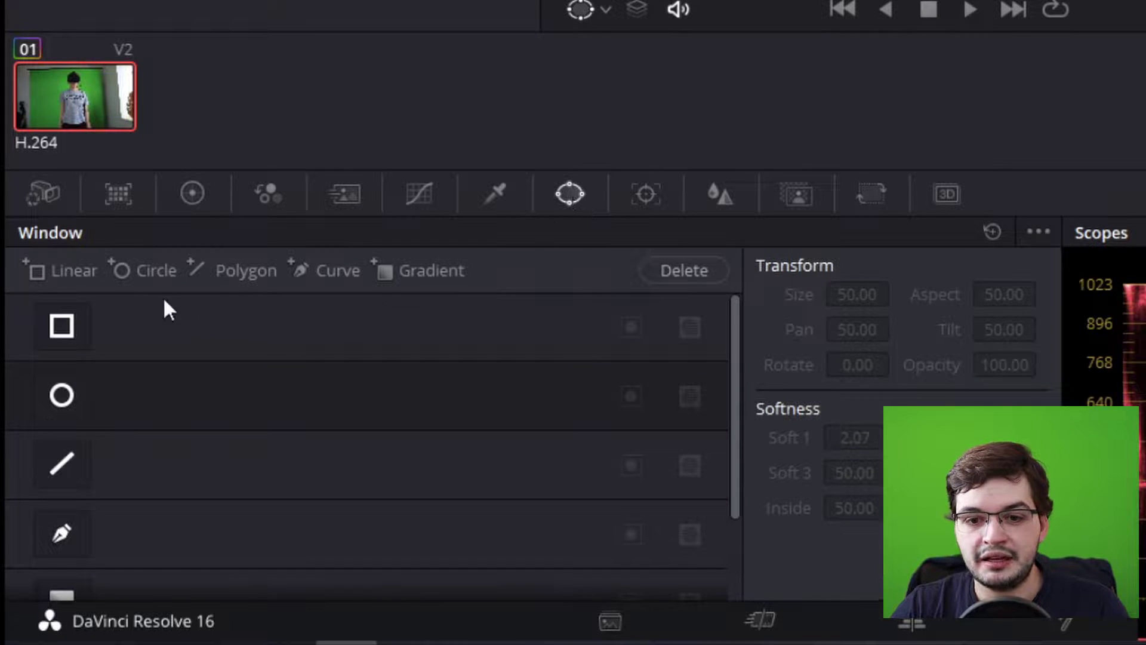
# Add a Linear window to node 01 and stretch its four corners out toward the frame edges
pyautogui.click(66, 270)
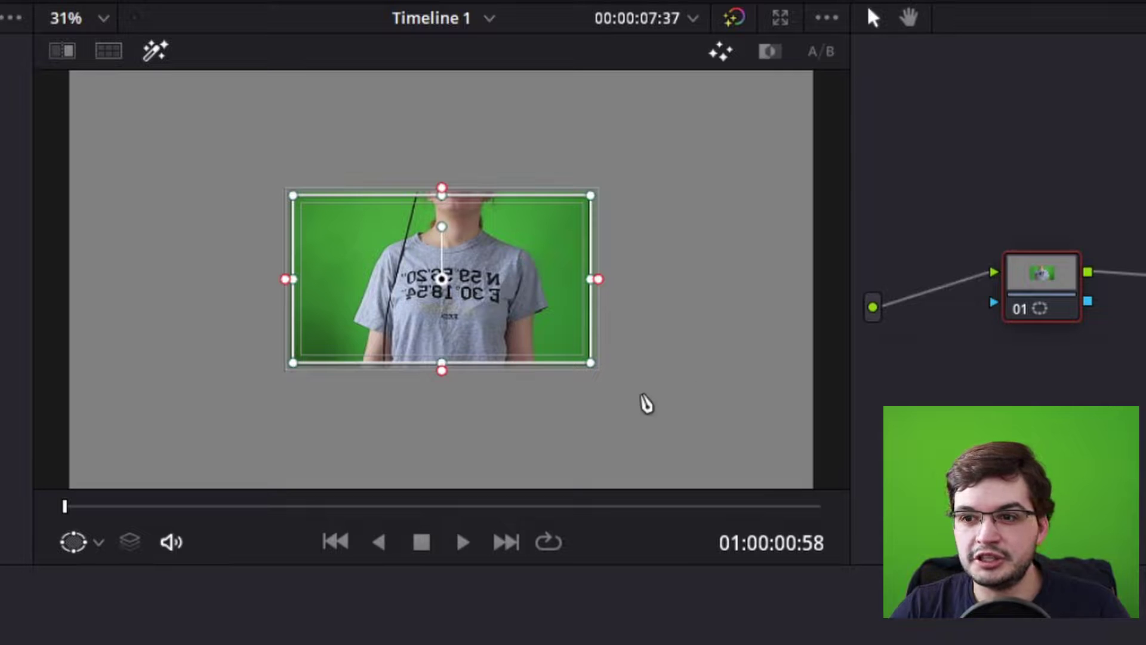
pyautogui.moveTo(591, 363); pyautogui.dragTo(761, 504)
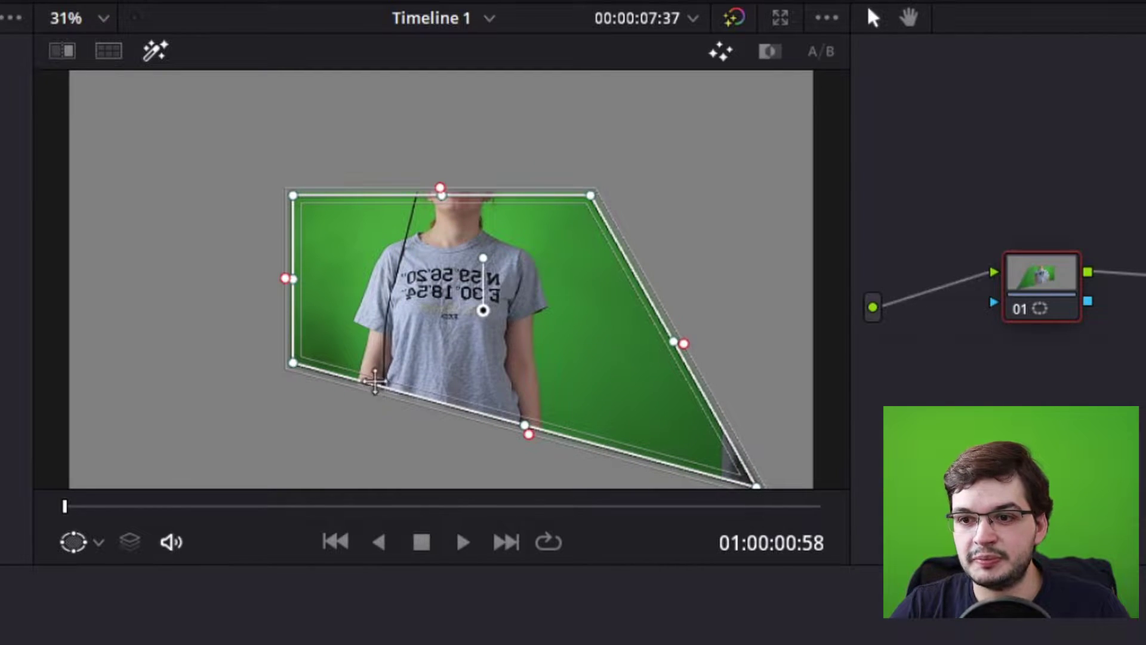
pyautogui.moveTo(295, 371); pyautogui.dragTo(173, 494)
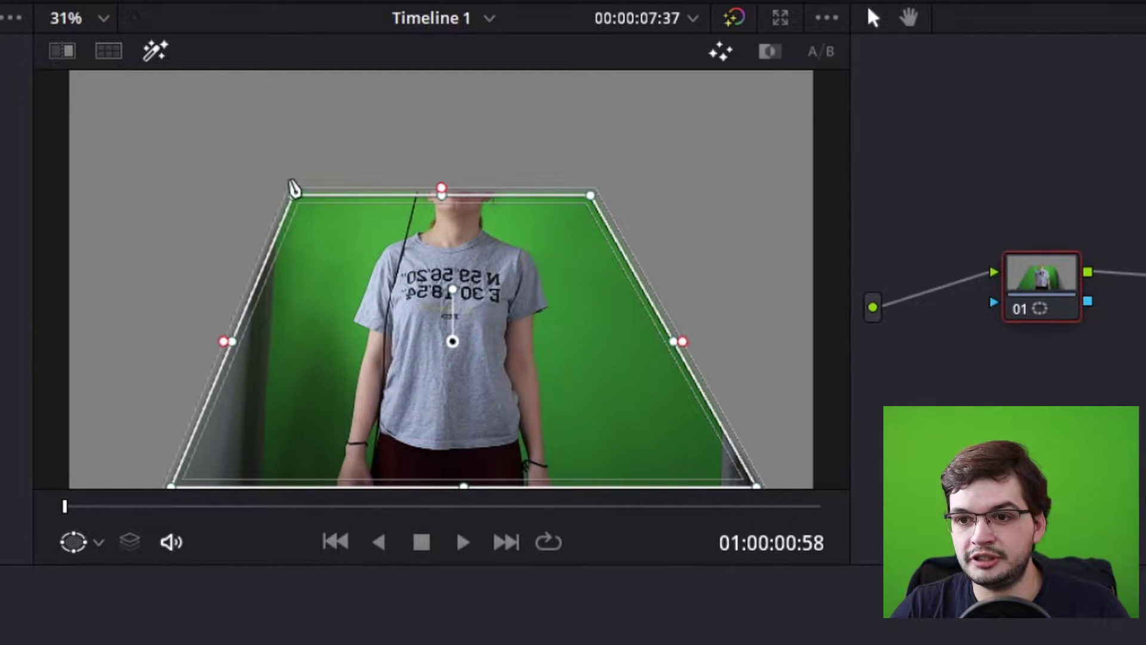
pyautogui.moveTo(296, 205); pyautogui.dragTo(244, 73)
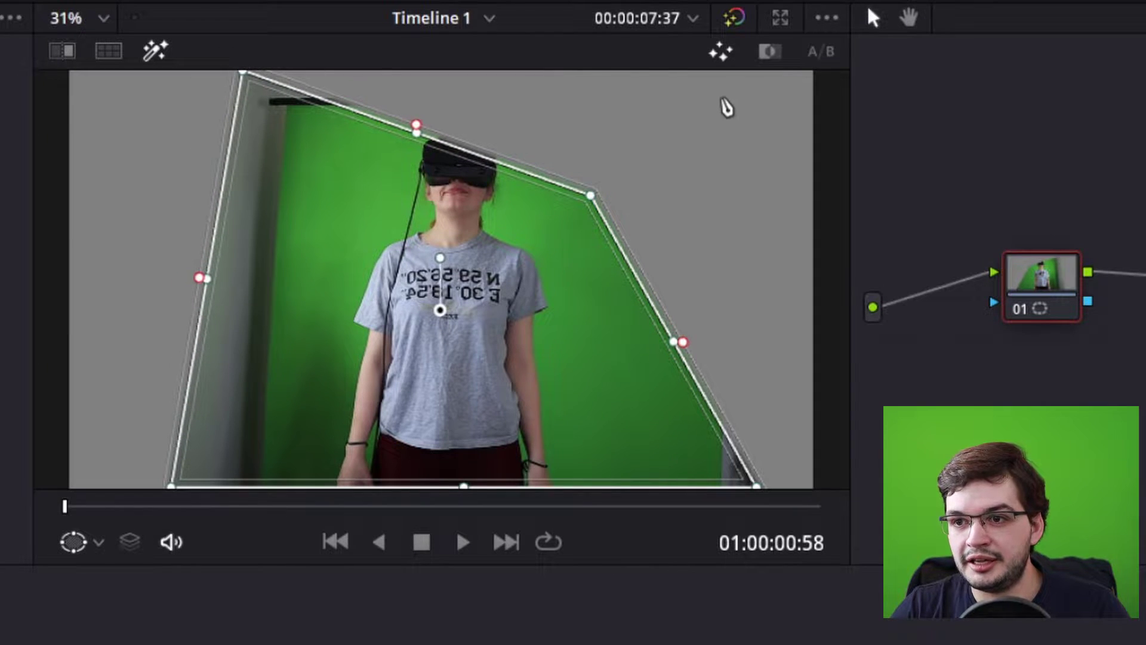
pyautogui.moveTo(593, 203); pyautogui.dragTo(769, 81)
# Pull the window's top-right and bottom-right corners onto the green backdrop's right edge
pyautogui.scroll(1, 772, 222)
pyautogui.scroll(5, 770, 219)
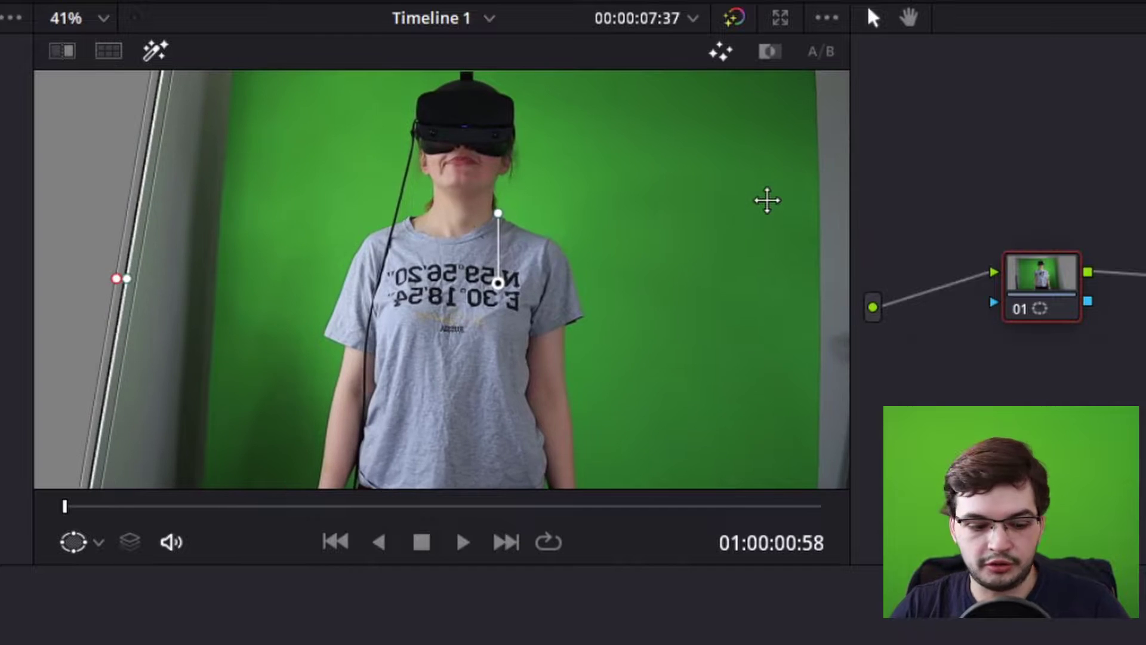
pyautogui.scroll(5, 747, 289)
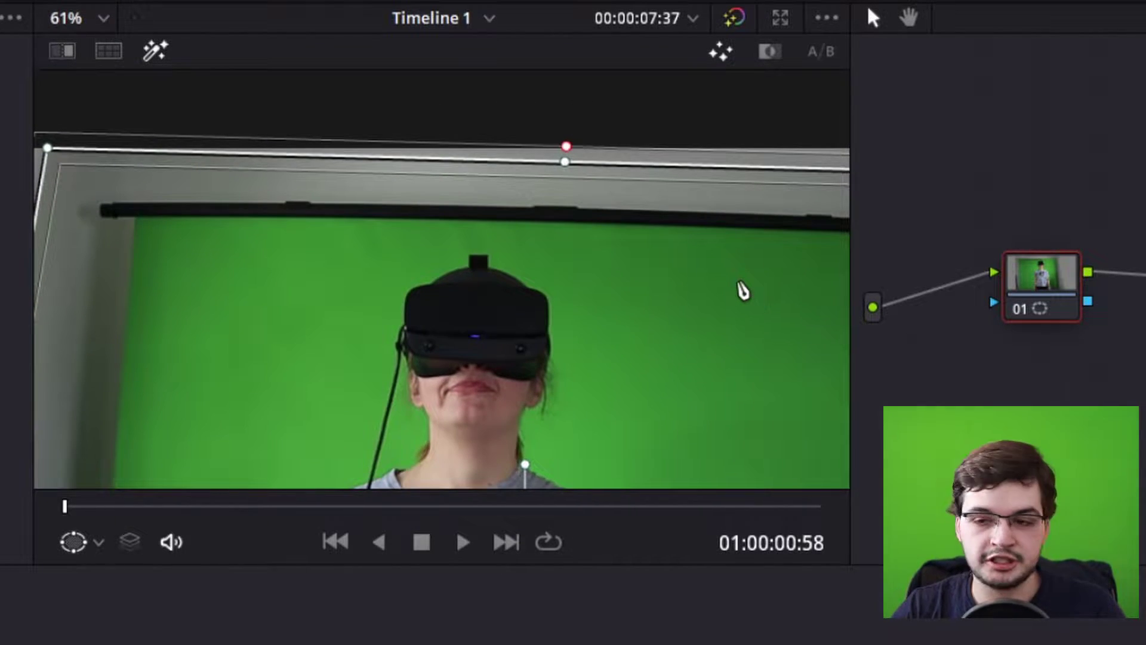
pyautogui.hscroll(-1, 712, 333)
pyautogui.hscroll(7, 712, 333)
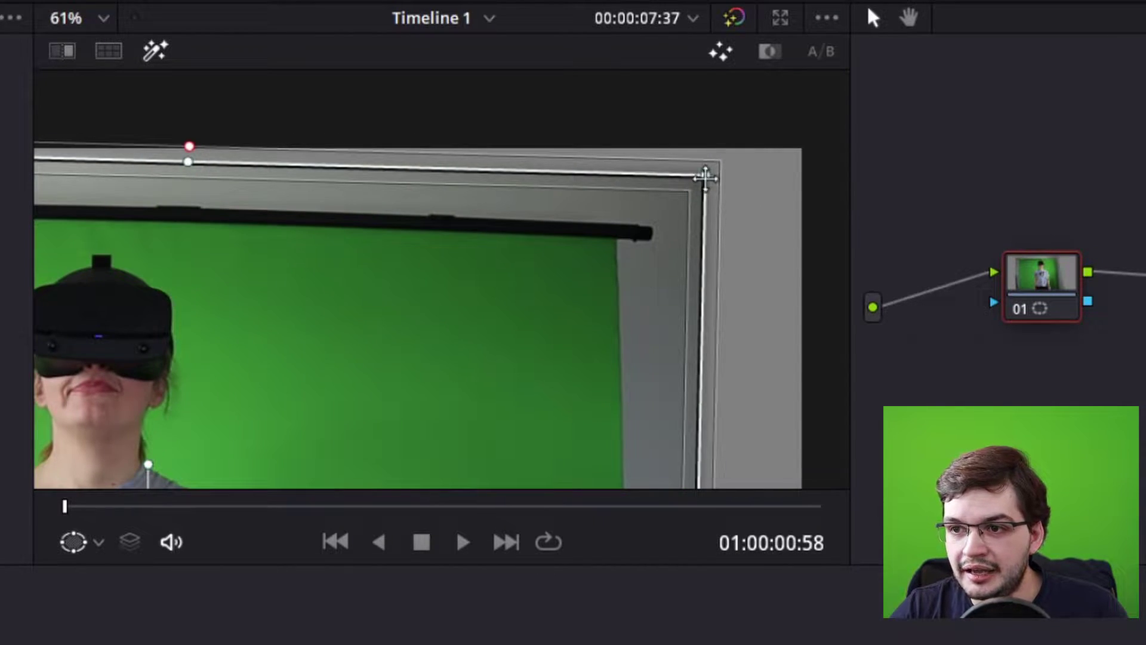
pyautogui.moveTo(705, 179); pyautogui.dragTo(608, 254)
pyautogui.hscroll(3, 583, 299)
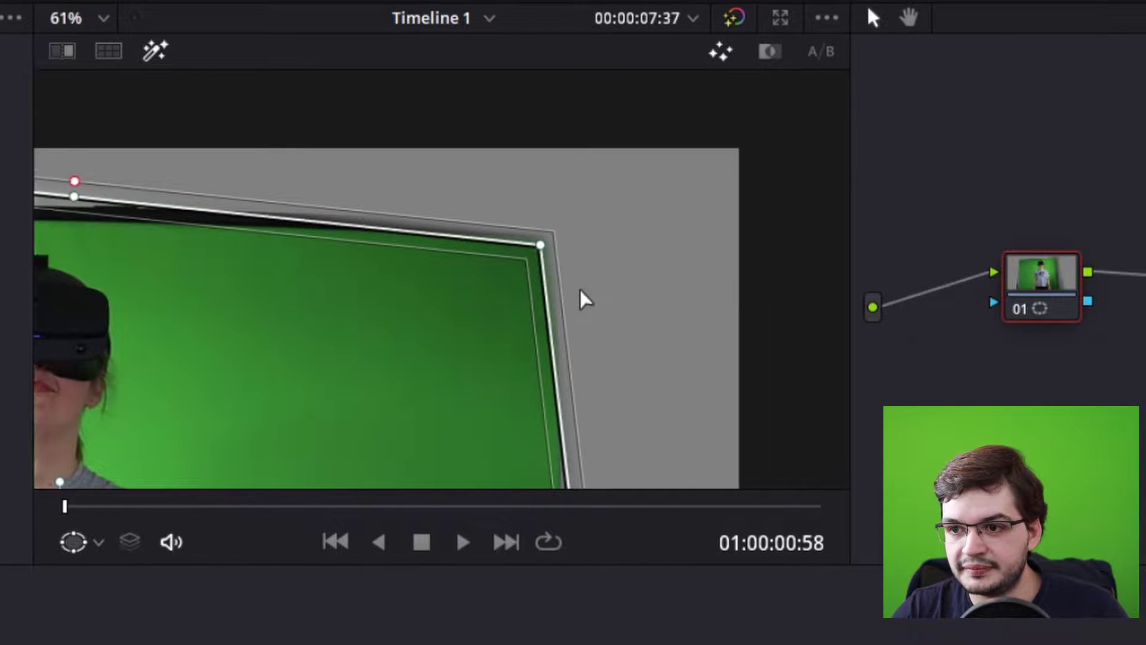
pyautogui.hscroll(-2, 583, 299)
pyautogui.scroll(-10, 584, 298)
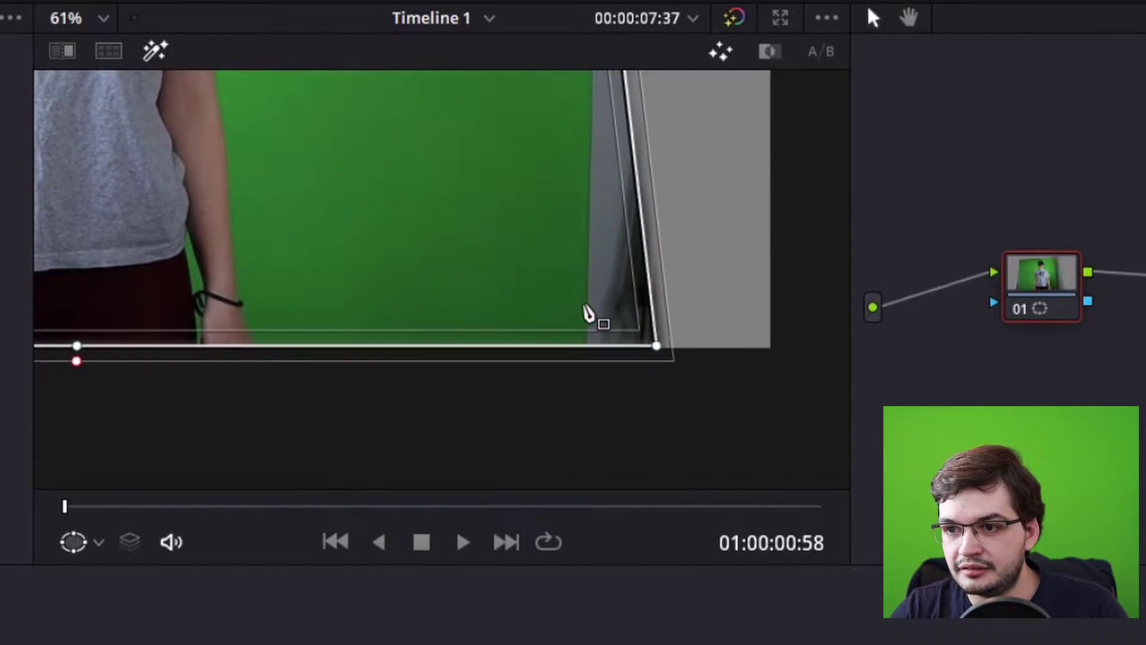
pyautogui.moveTo(657, 352); pyautogui.dragTo(579, 351)
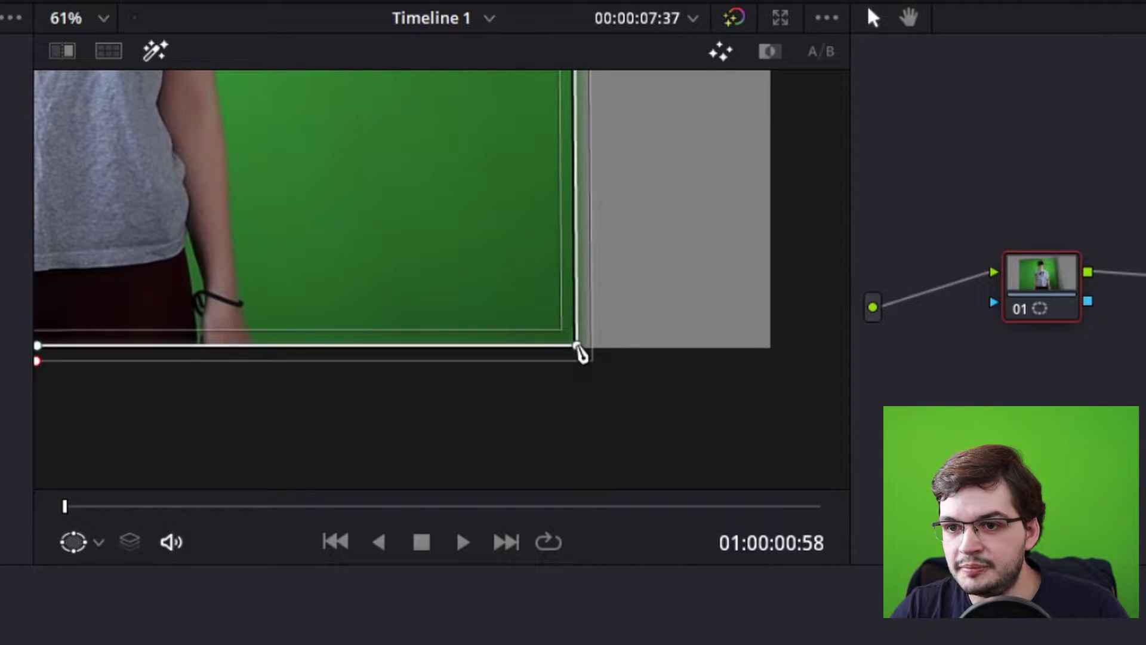
# Align the window's bottom-left and top-left corners with the backdrop's left corners
pyautogui.scroll(5, 429, 336)
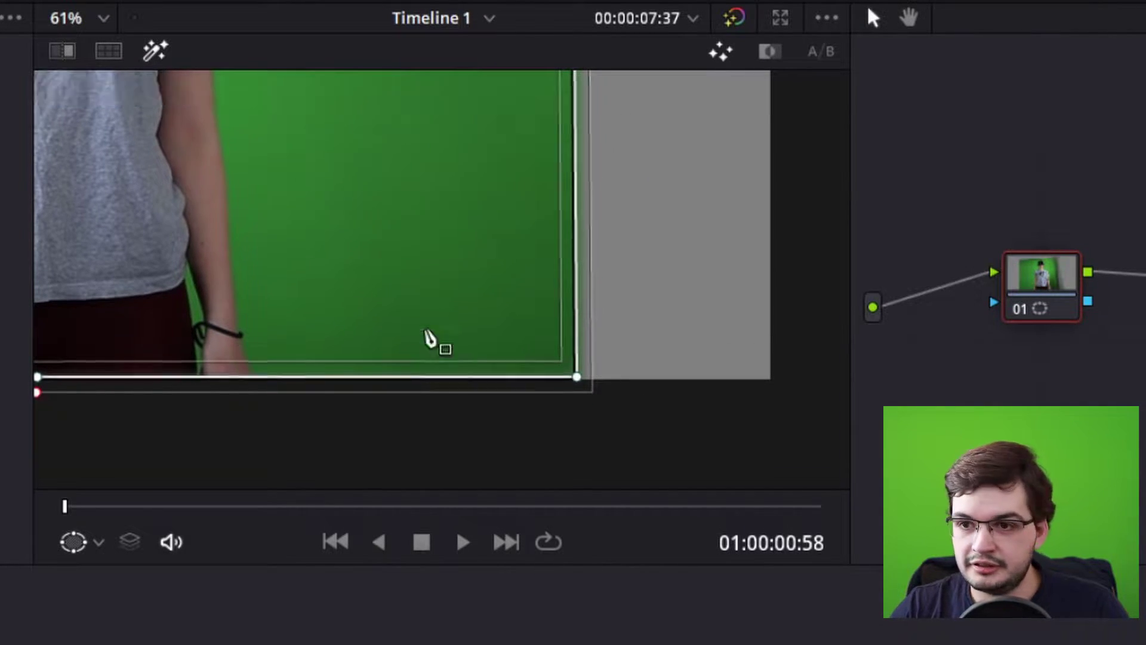
pyautogui.scroll(-2, 430, 338)
pyautogui.hscroll(-15, 430, 331)
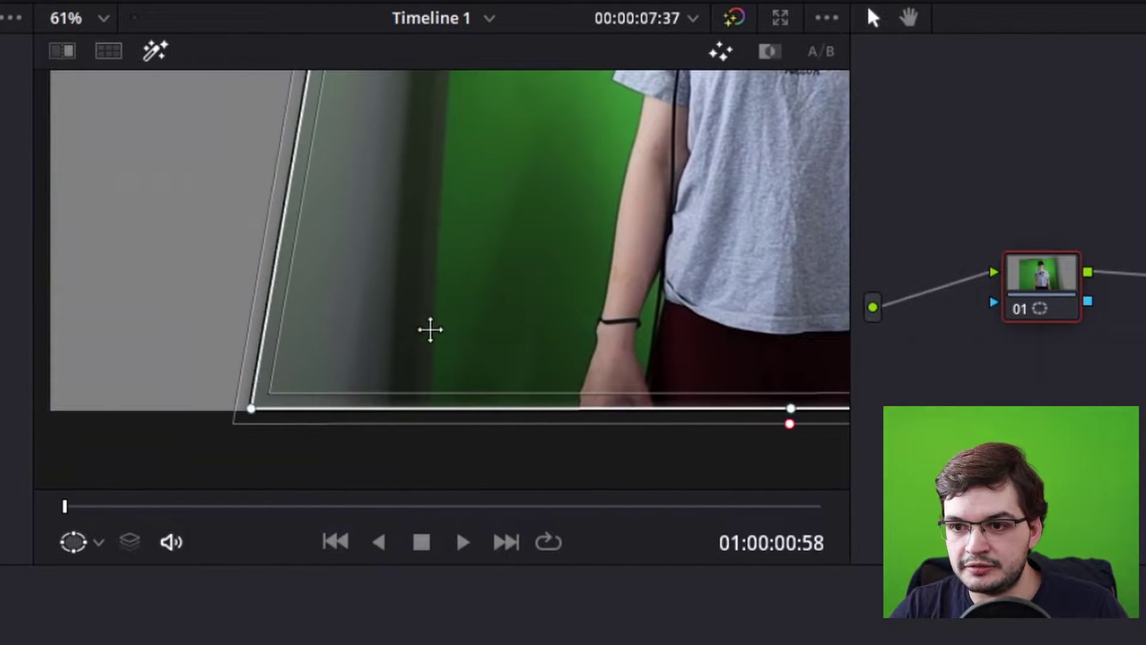
pyautogui.moveTo(252, 411); pyautogui.dragTo(437, 405)
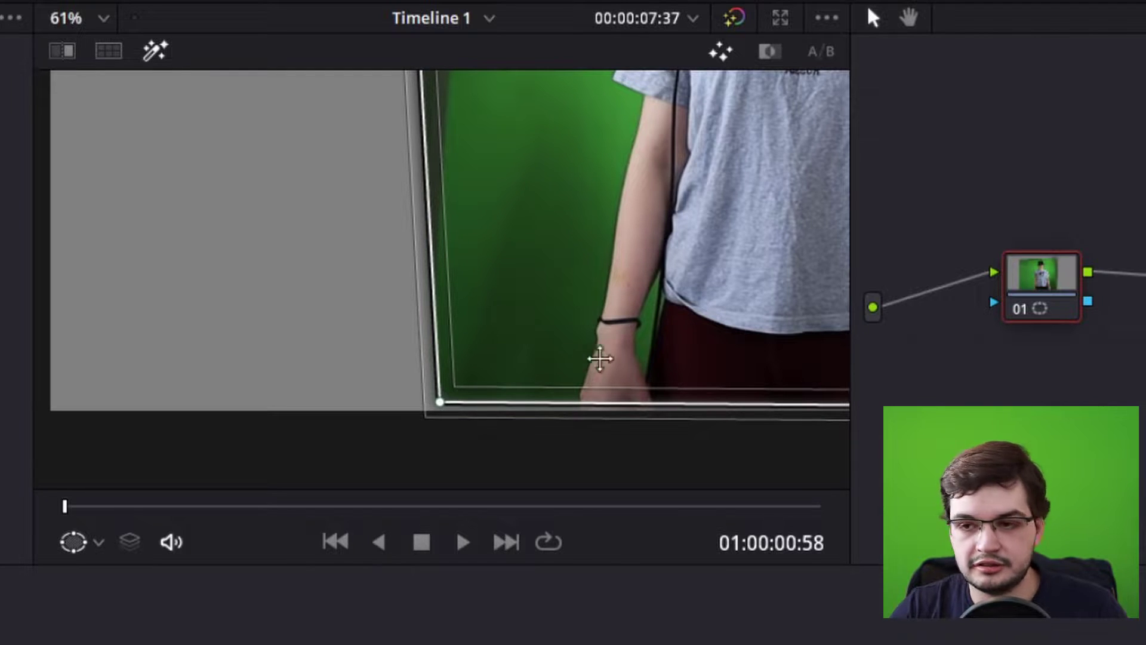
pyautogui.scroll(3, 621, 361)
pyautogui.scroll(6, 619, 363)
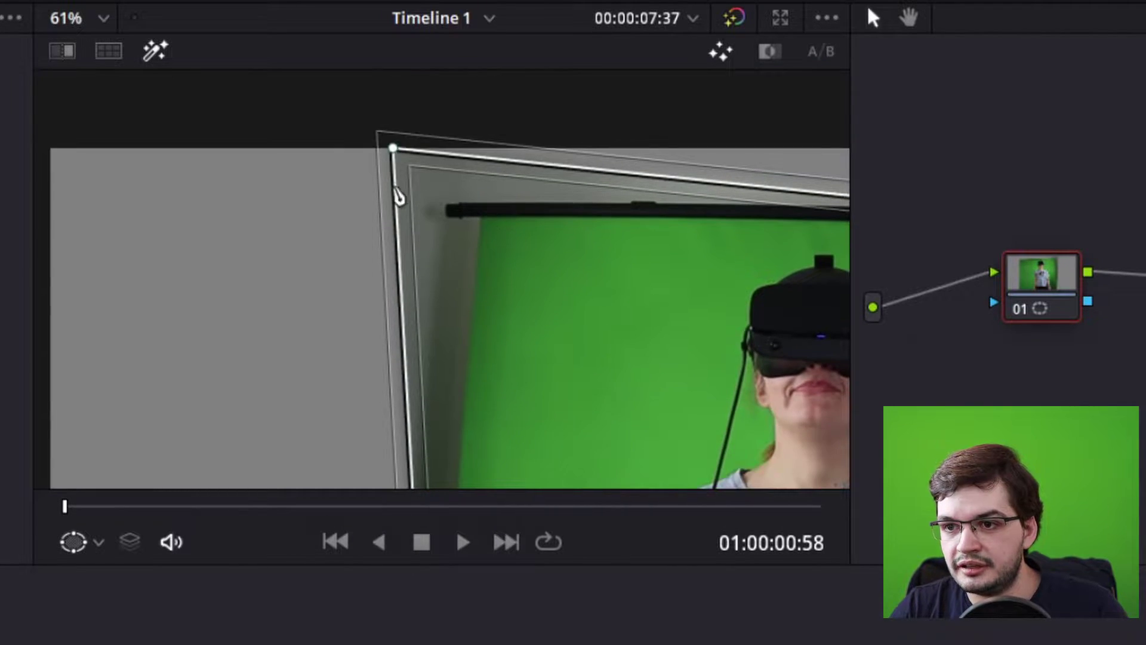
pyautogui.moveTo(395, 157); pyautogui.dragTo(484, 215)
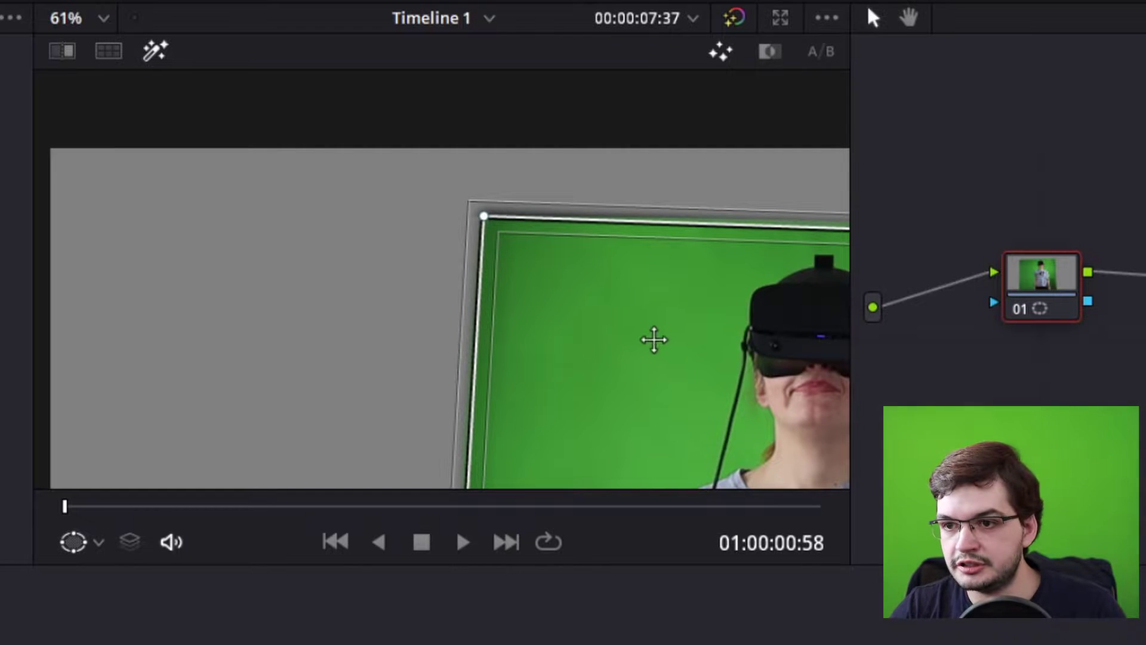
# Fit the viewer zoom and reset Soft 1, Soft 2, Soft 3 and Soft 4 to 0
pyautogui.click(101, 20)
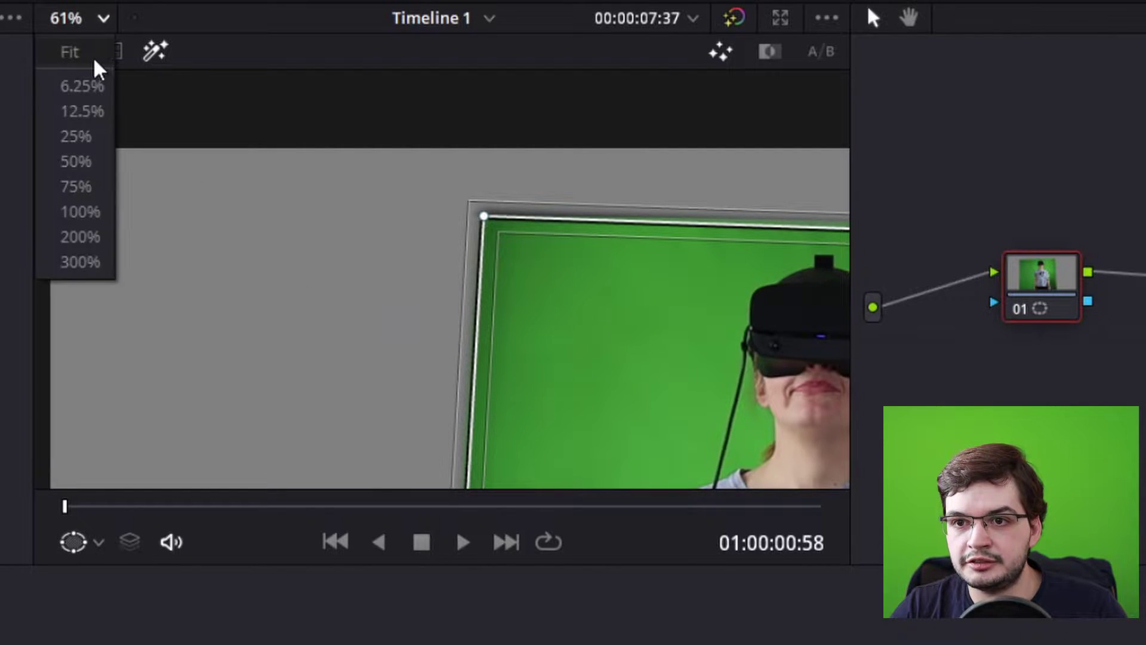
pyautogui.click(93, 49)
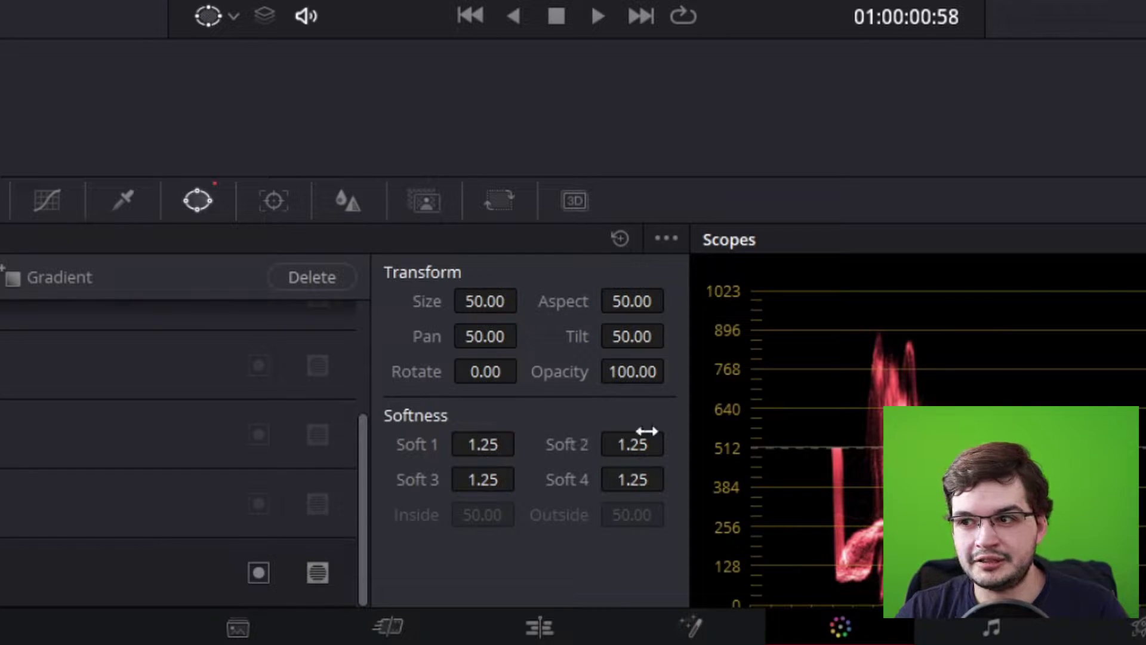
pyautogui.doubleClick(496, 479)
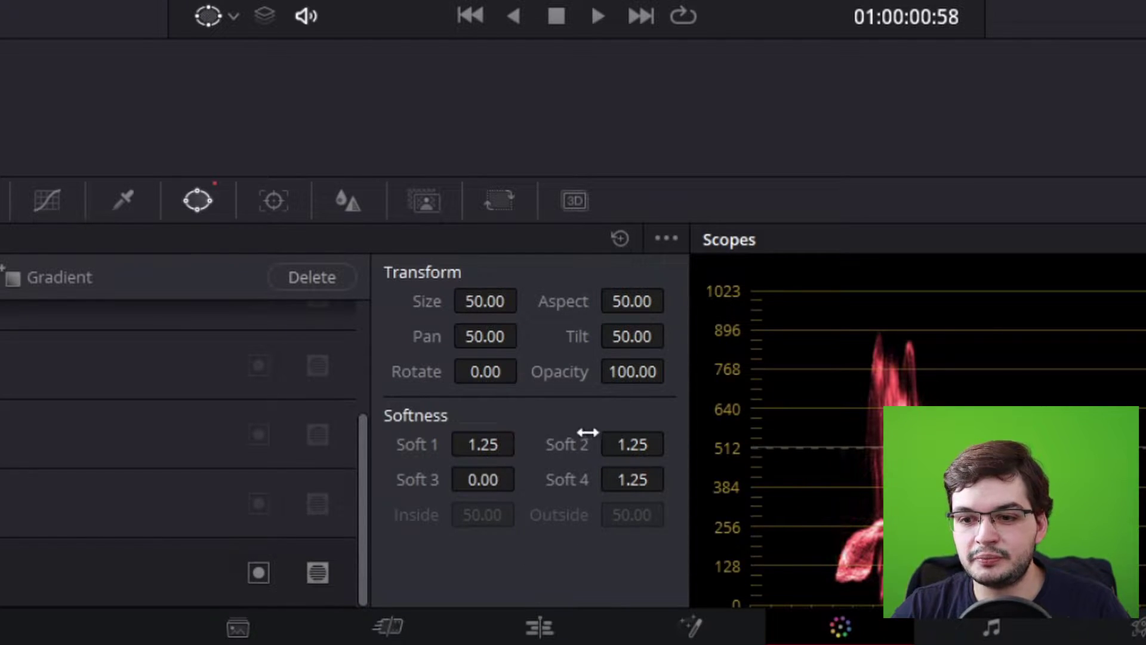
pyautogui.doubleClick(482, 443)
pyautogui.doubleClick(641, 447)
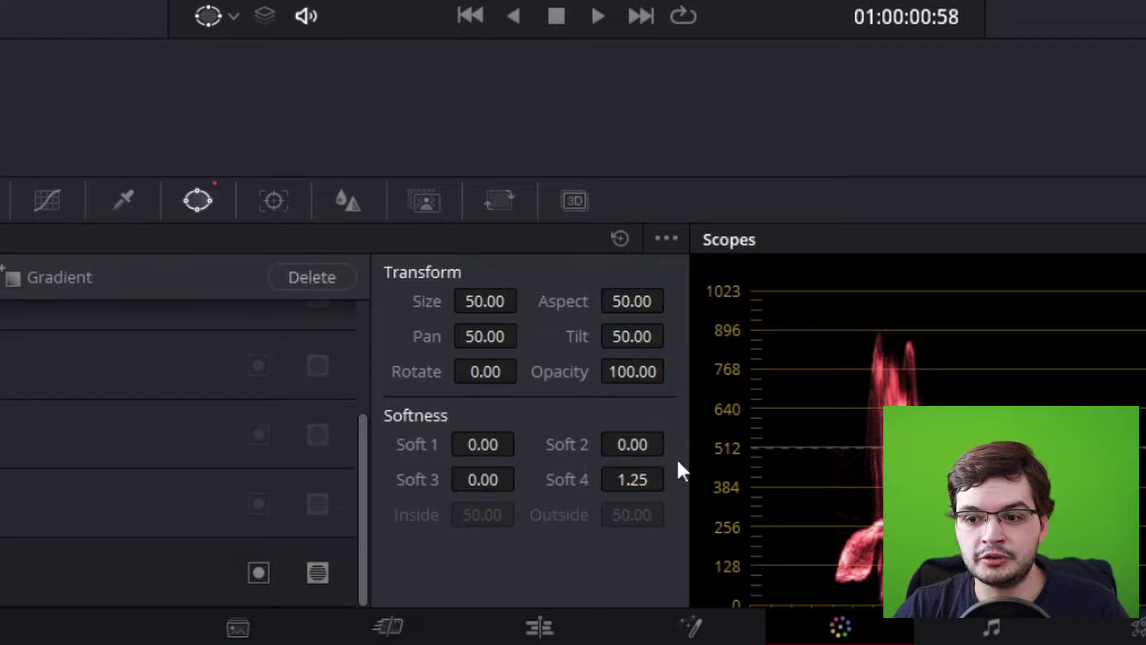
pyautogui.doubleClick(634, 479)
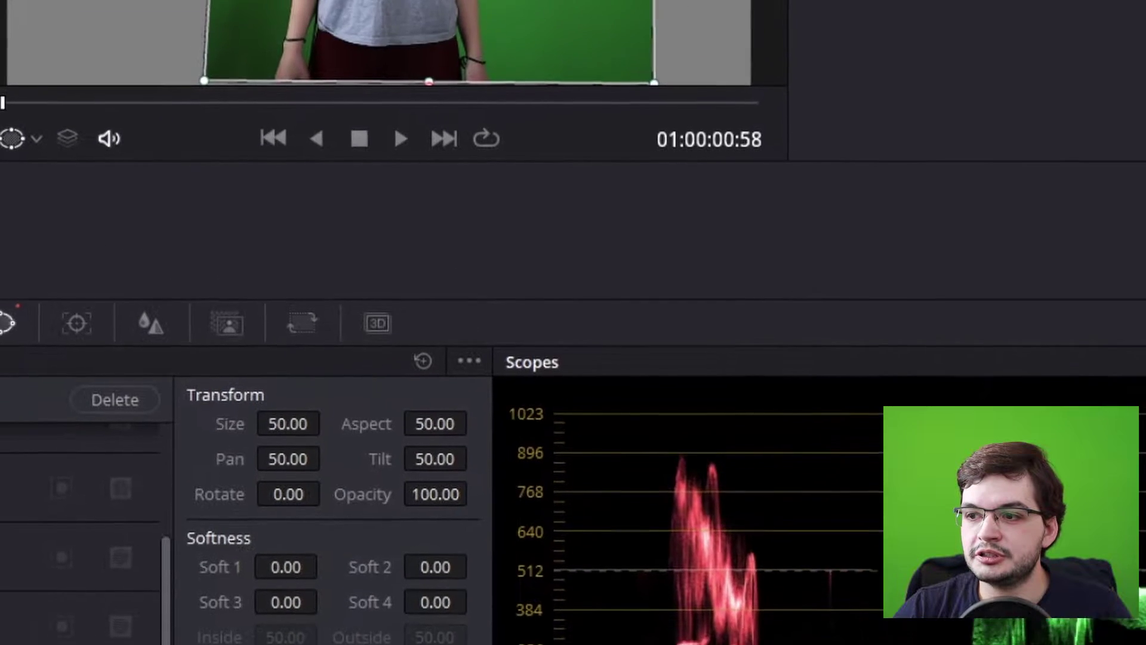
pyautogui.rightClick(964, 129)
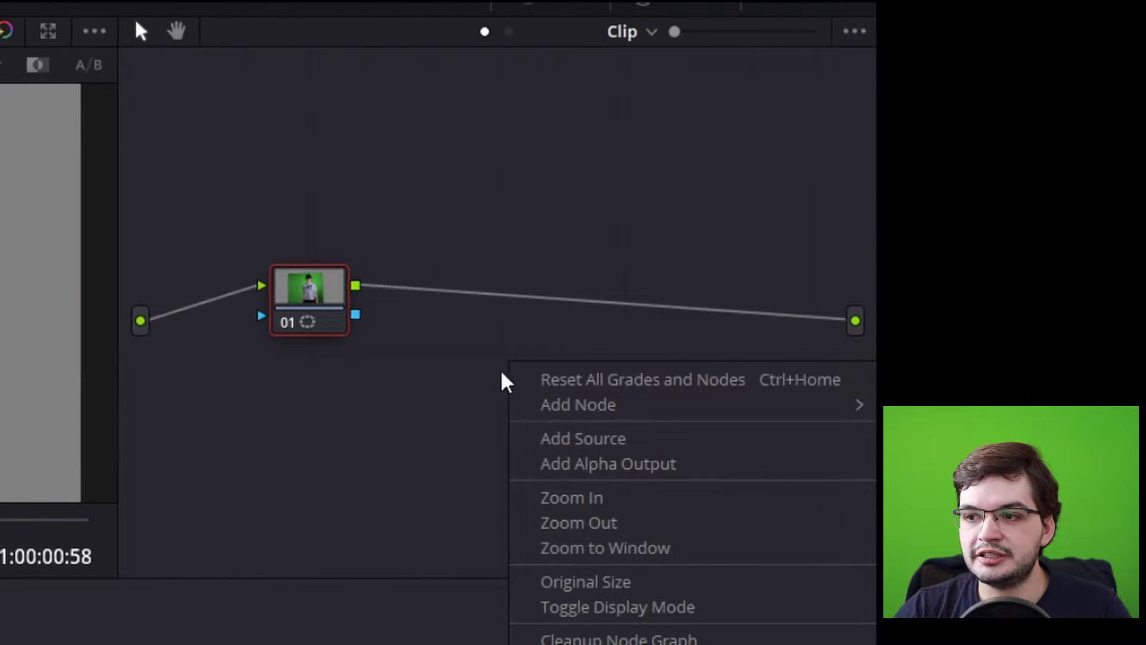
# Add an alpha output to the node graph and connect node 01's key output to it
pyautogui.click(651, 467)
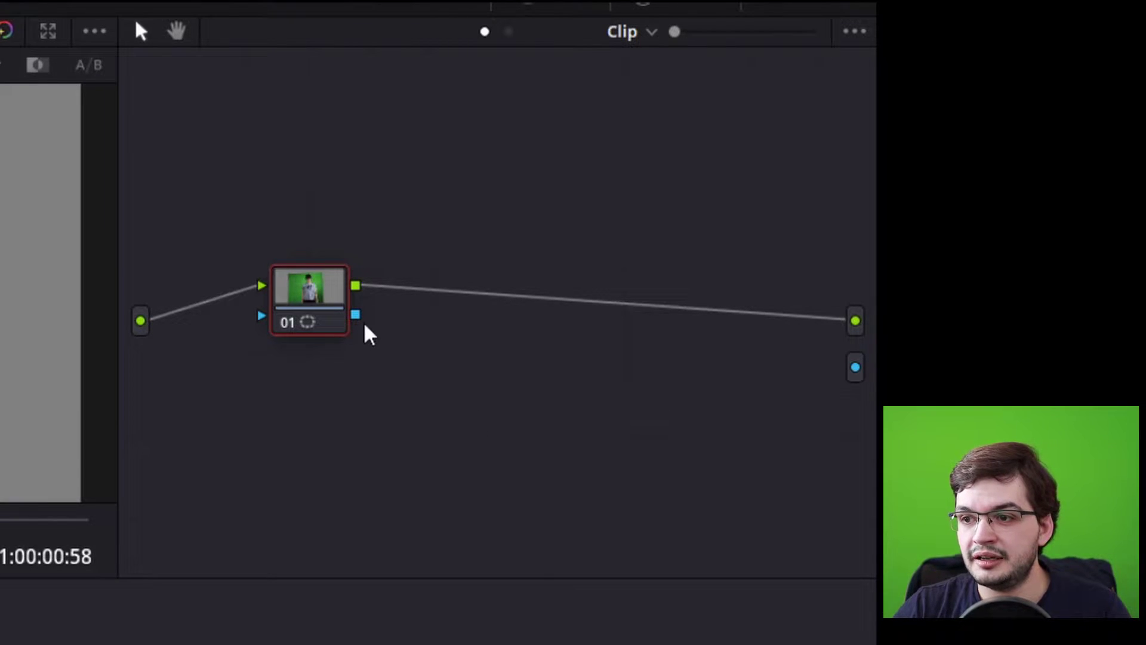
pyautogui.moveTo(358, 318); pyautogui.dragTo(857, 370)
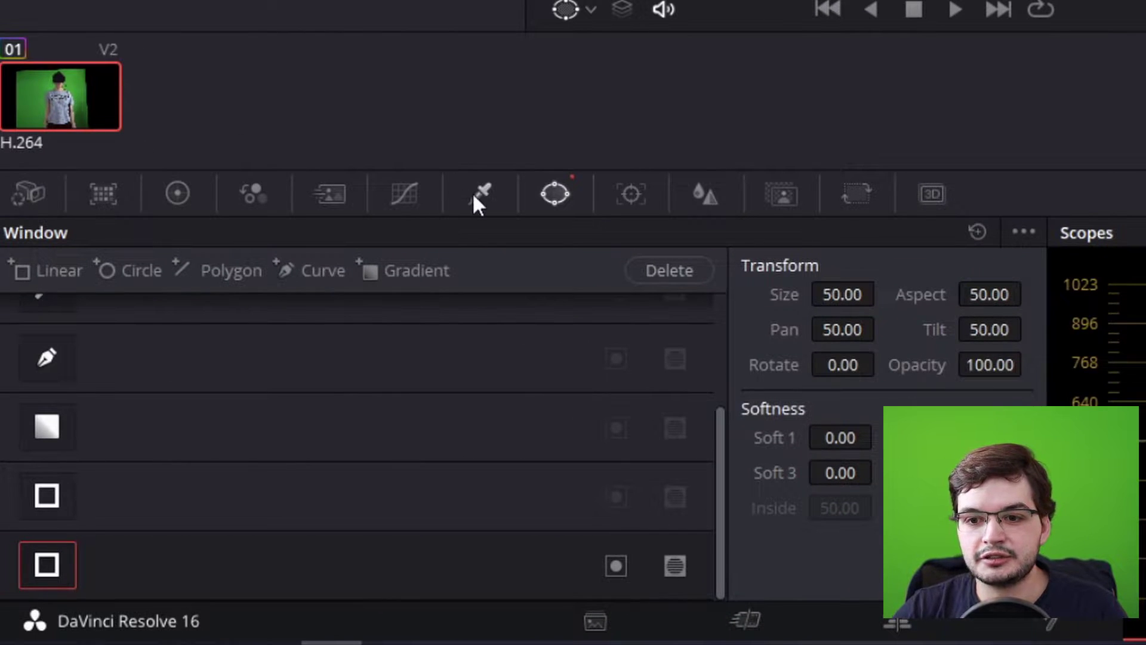
# Open the Qualifier, set its mode to 3D, and choose the add (+) eyedropper
pyautogui.click(474, 197)
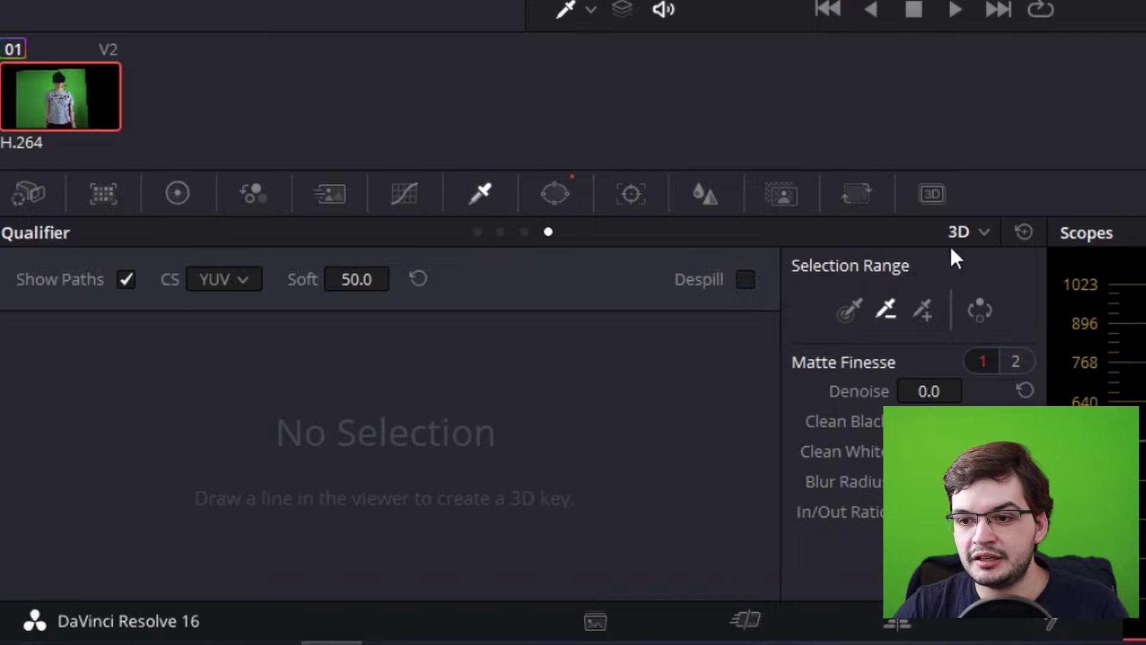
pyautogui.click(982, 234)
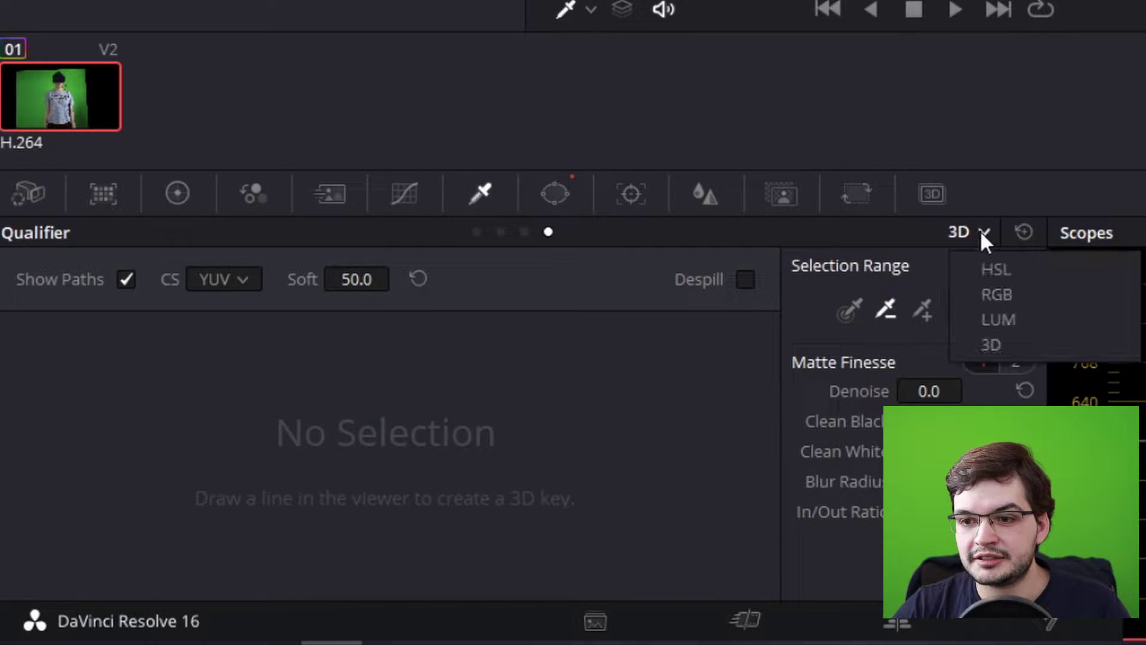
pyautogui.click(1029, 345)
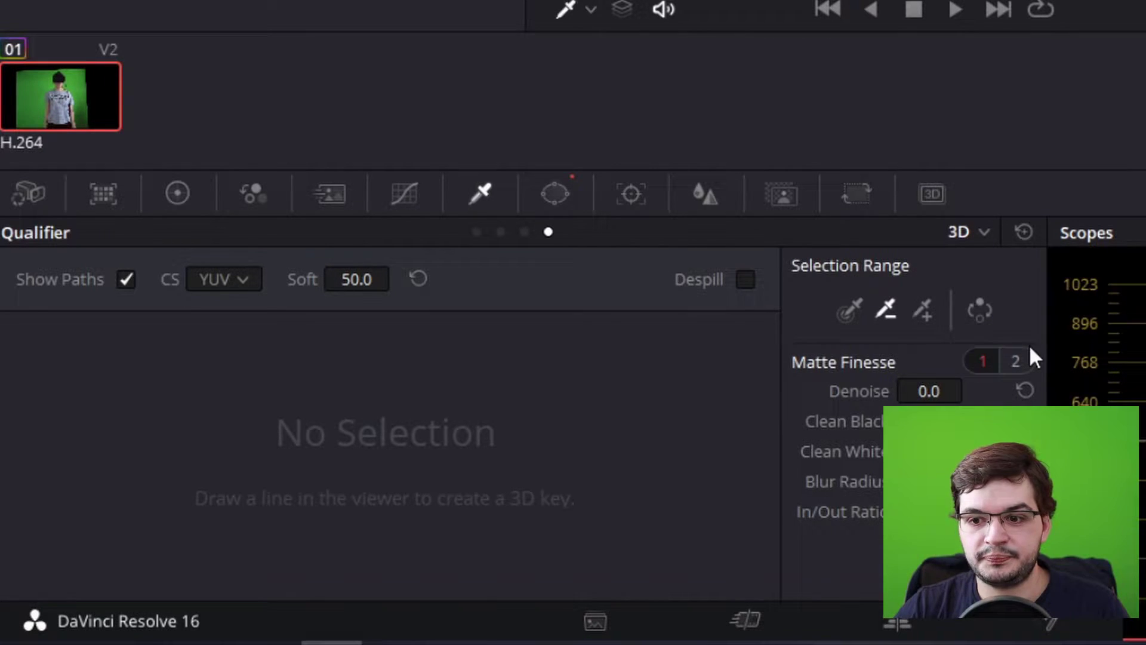
pyautogui.click(926, 306)
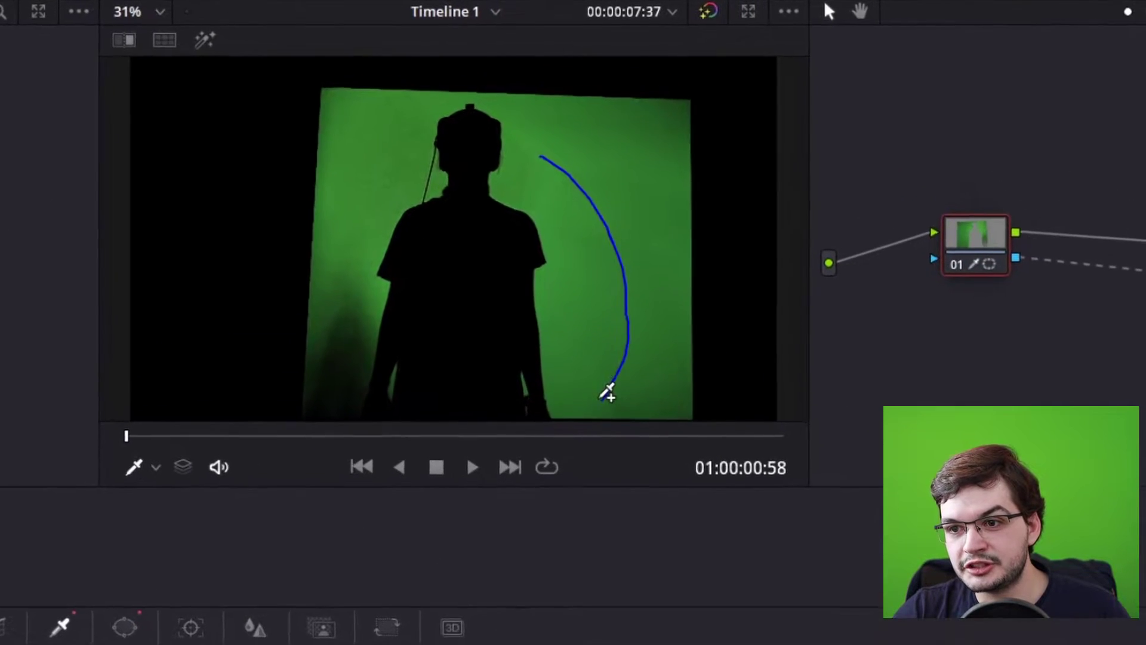
# Draw four sample strokes on the green left of, along, and right of the silhouette
pyautogui.moveTo(308, 461)
pyautogui.mouseDown()
pyautogui.moveTo(336, 255)
pyautogui.moveTo(388, 129)
pyautogui.mouseUp()
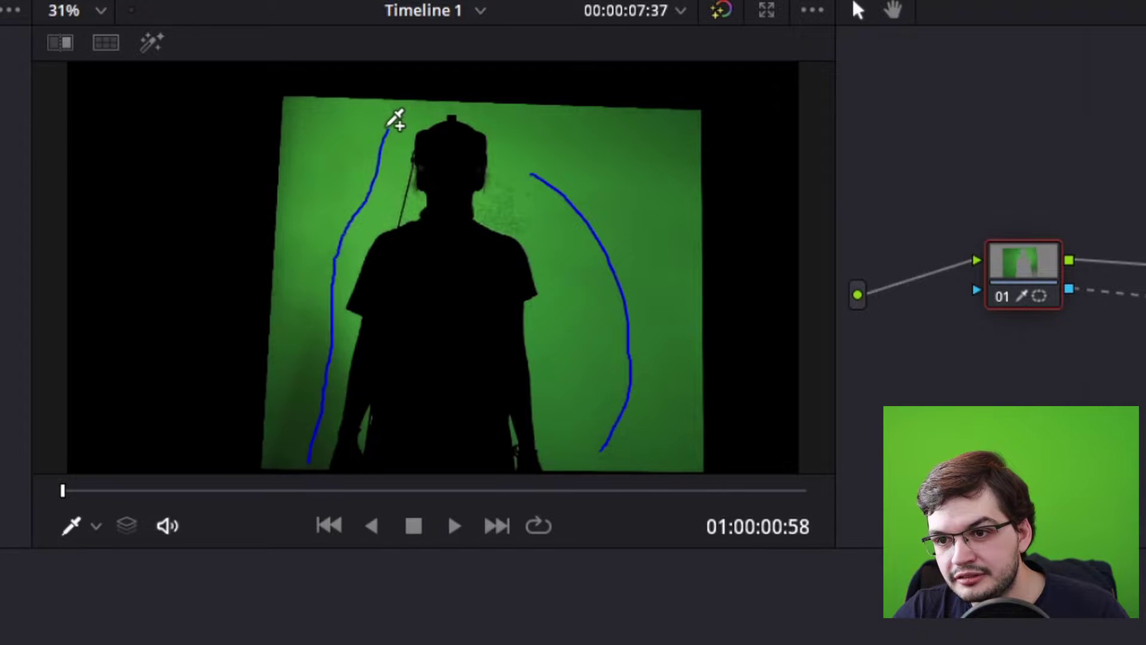
pyautogui.moveTo(305, 102); pyautogui.dragTo(298, 436)
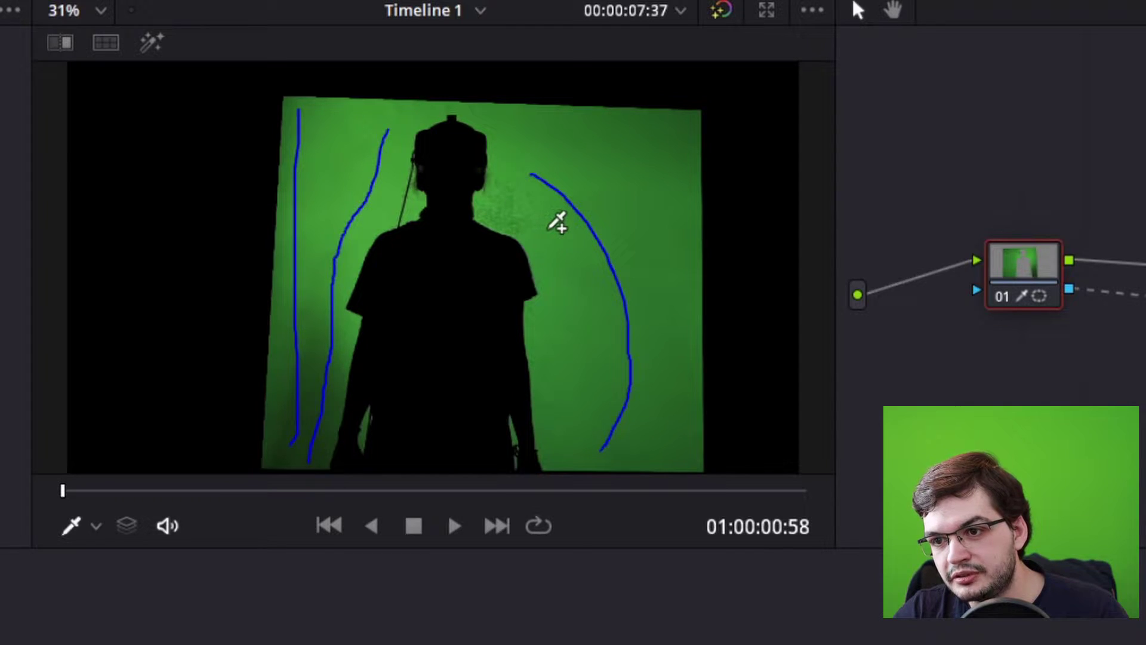
pyautogui.moveTo(549, 230)
pyautogui.mouseDown()
pyautogui.moveTo(501, 217)
pyautogui.moveTo(500, 193)
pyautogui.mouseUp()
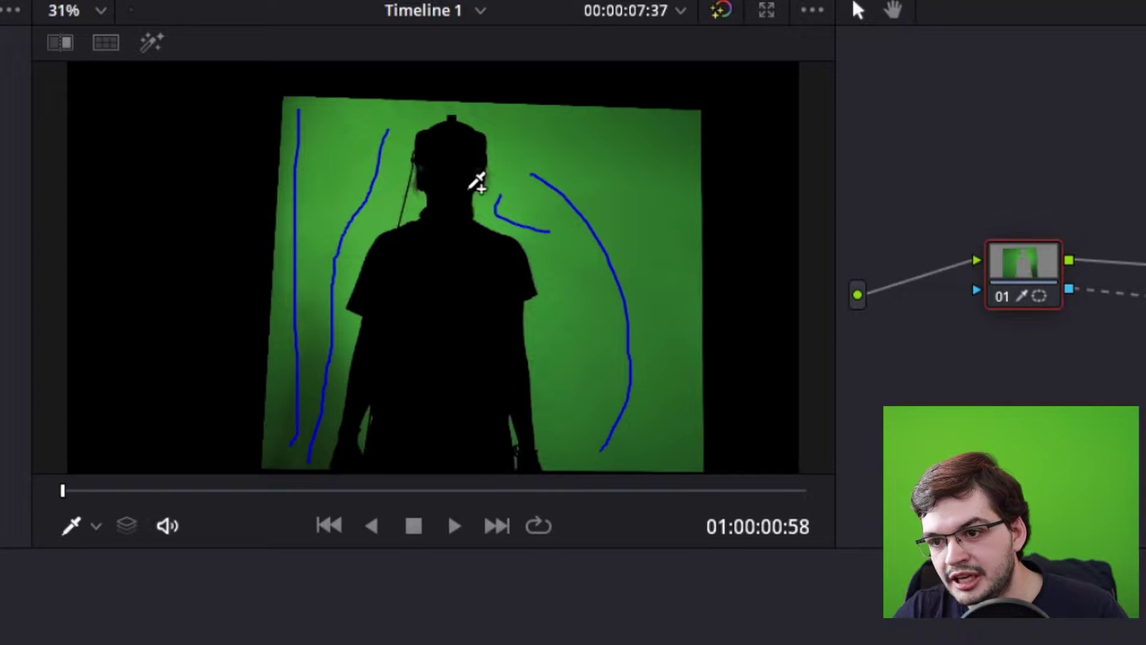
pyautogui.moveTo(545, 425); pyautogui.dragTo(540, 326)
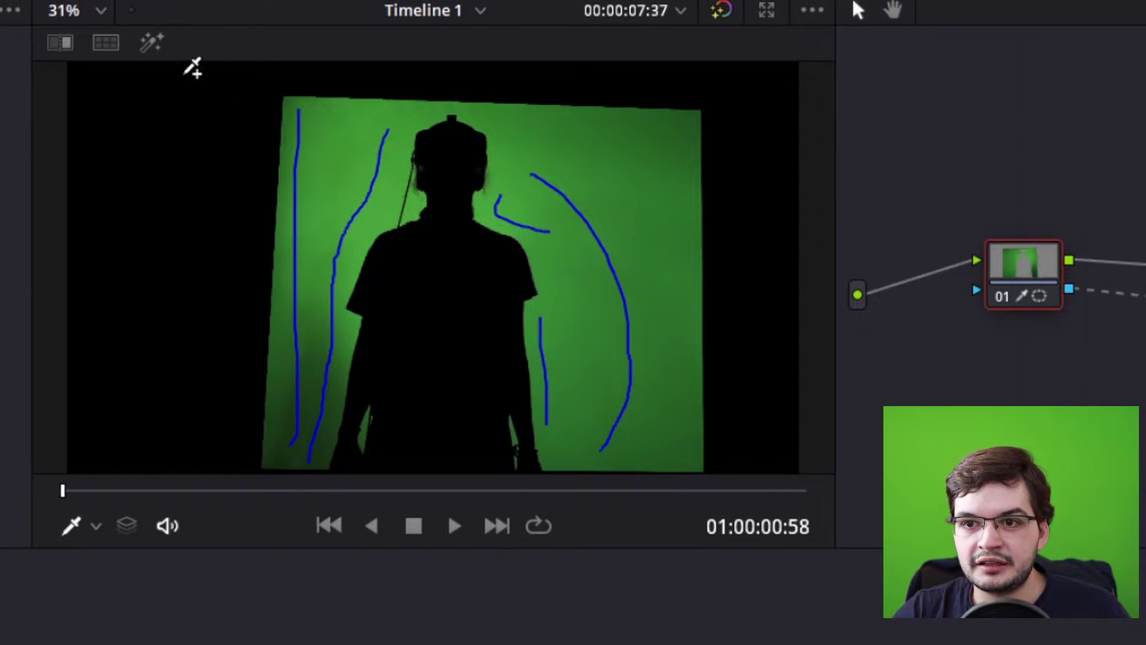
pyautogui.click(153, 45)
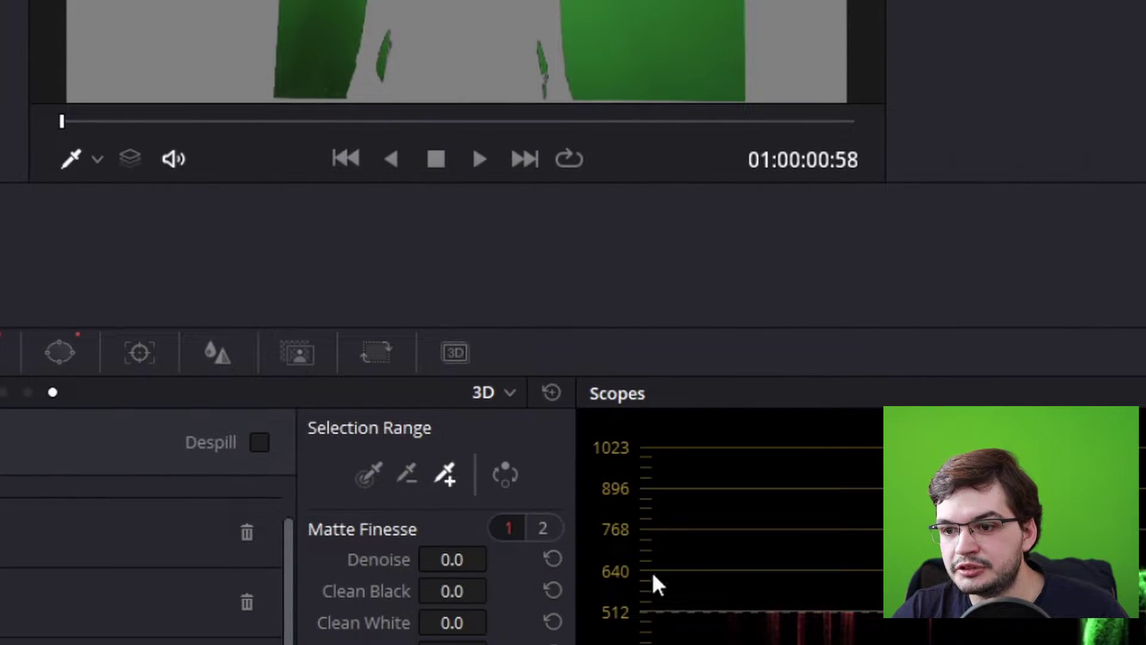
# Invert the qualifier key so the VR player is kept against grey
pyautogui.click(513, 481)
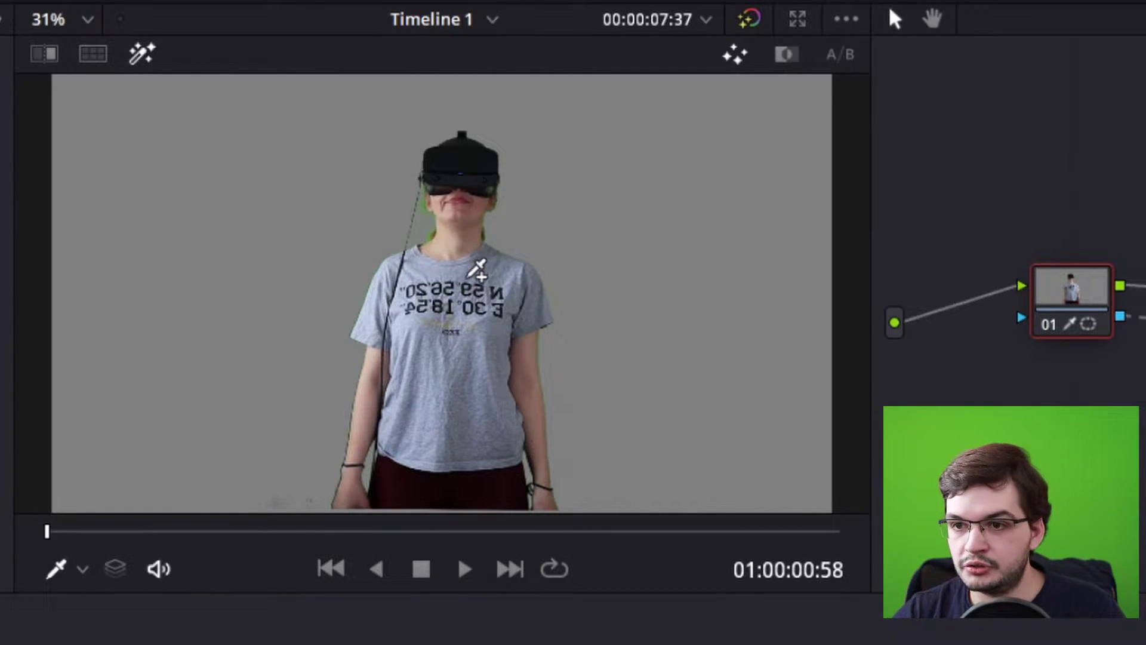
pyautogui.scroll(6, 466, 232)
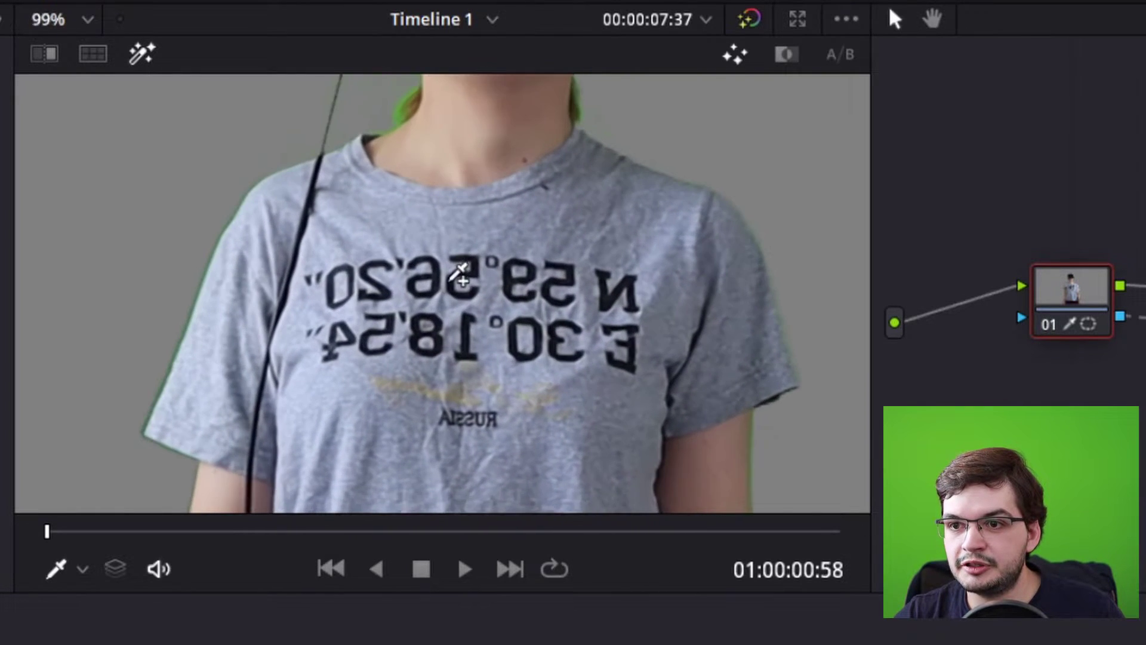
pyautogui.scroll(5, 457, 338)
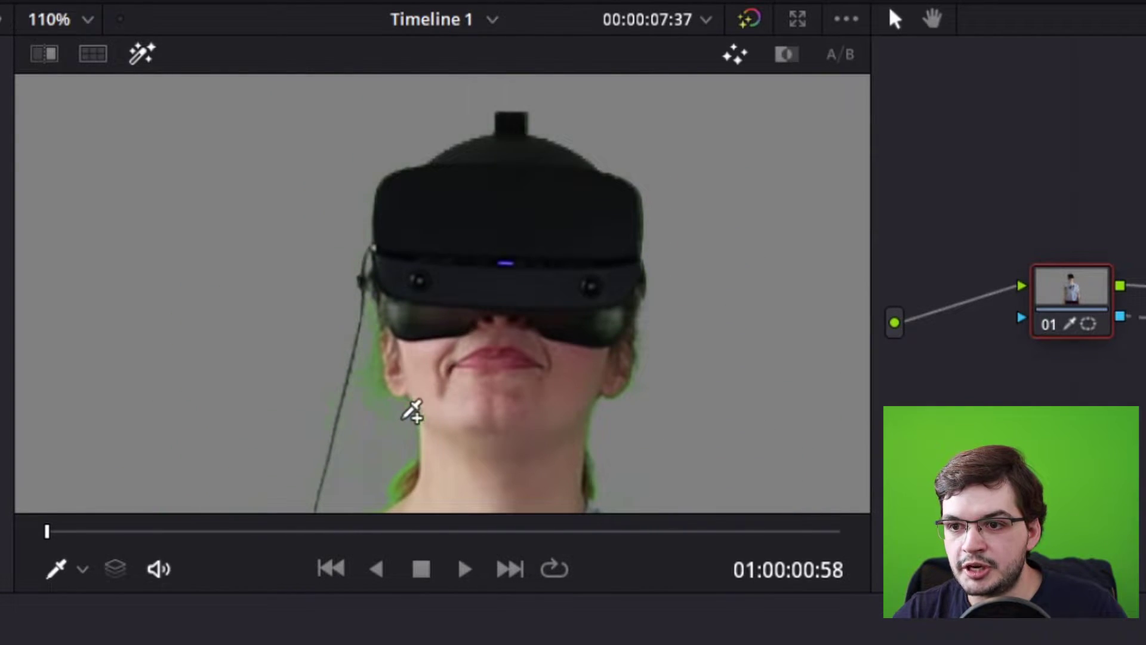
pyautogui.scroll(4, 411, 394)
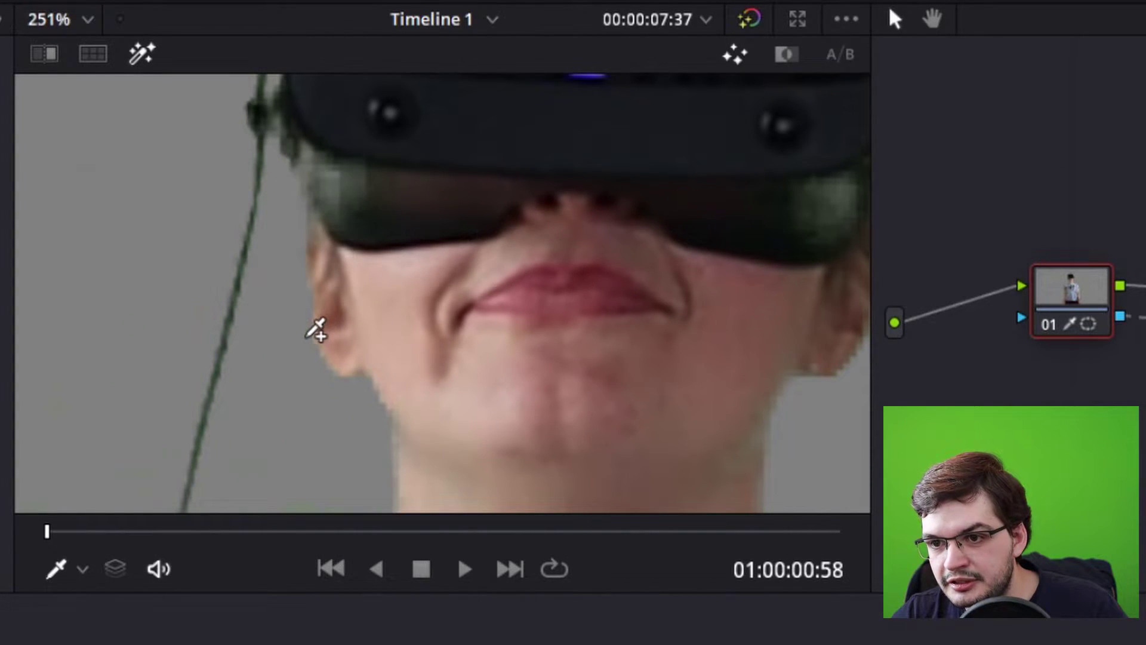
pyautogui.scroll(-3, 281, 358)
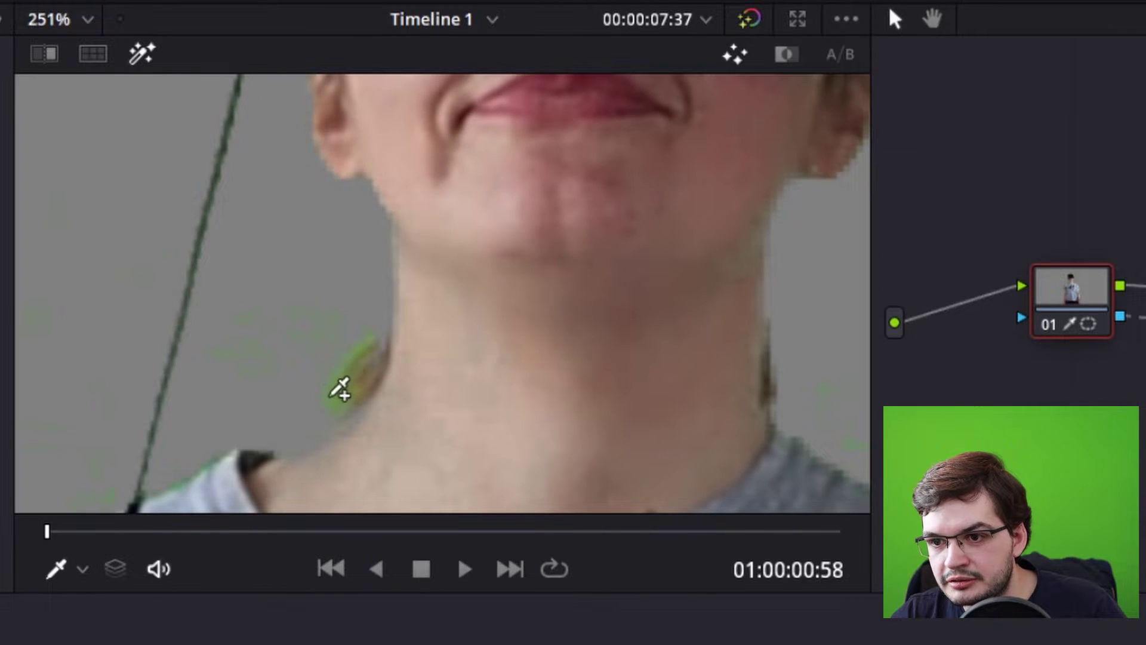
# Add the leftover green spill beside the ear and neck to the key
pyautogui.moveTo(340, 389); pyautogui.dragTo(348, 368)
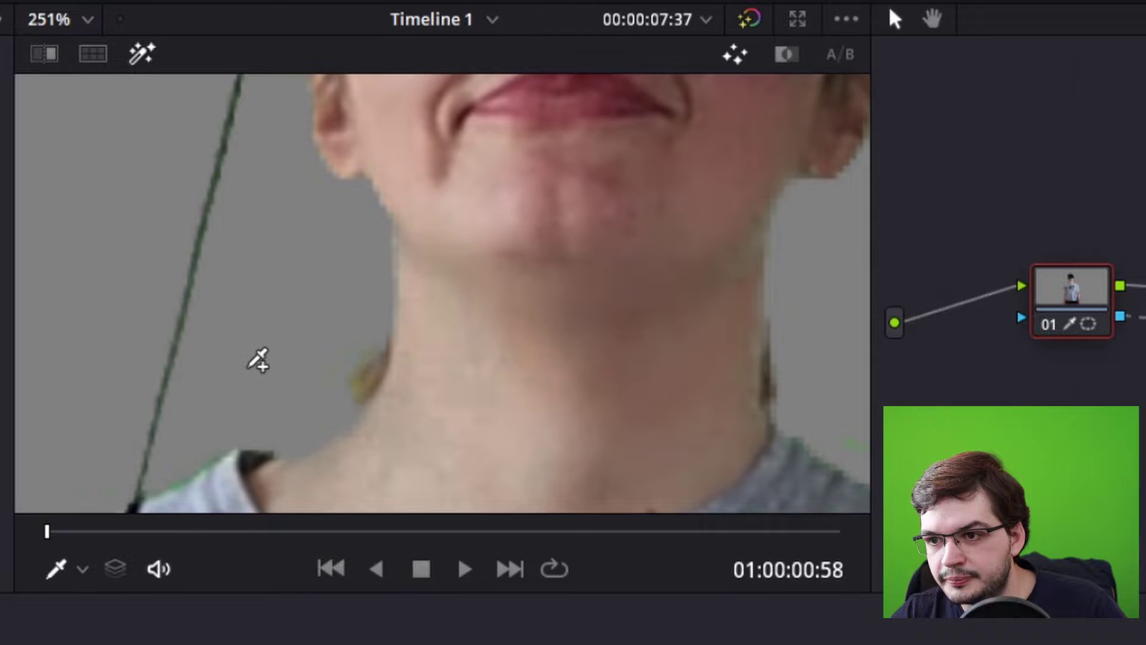
pyautogui.scroll(-3, 254, 356)
pyautogui.scroll(3, 233, 338)
pyautogui.scroll(-2, 236, 350)
pyautogui.scroll(-5, 245, 363)
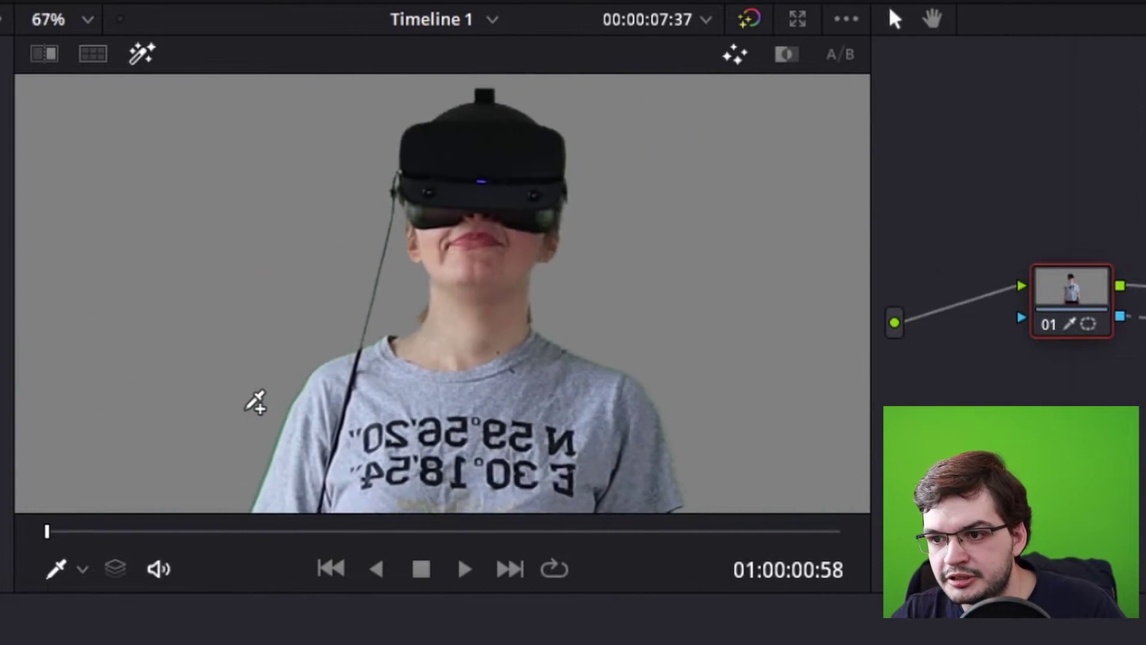
pyautogui.scroll(2, 261, 451)
pyautogui.scroll(-2, 276, 497)
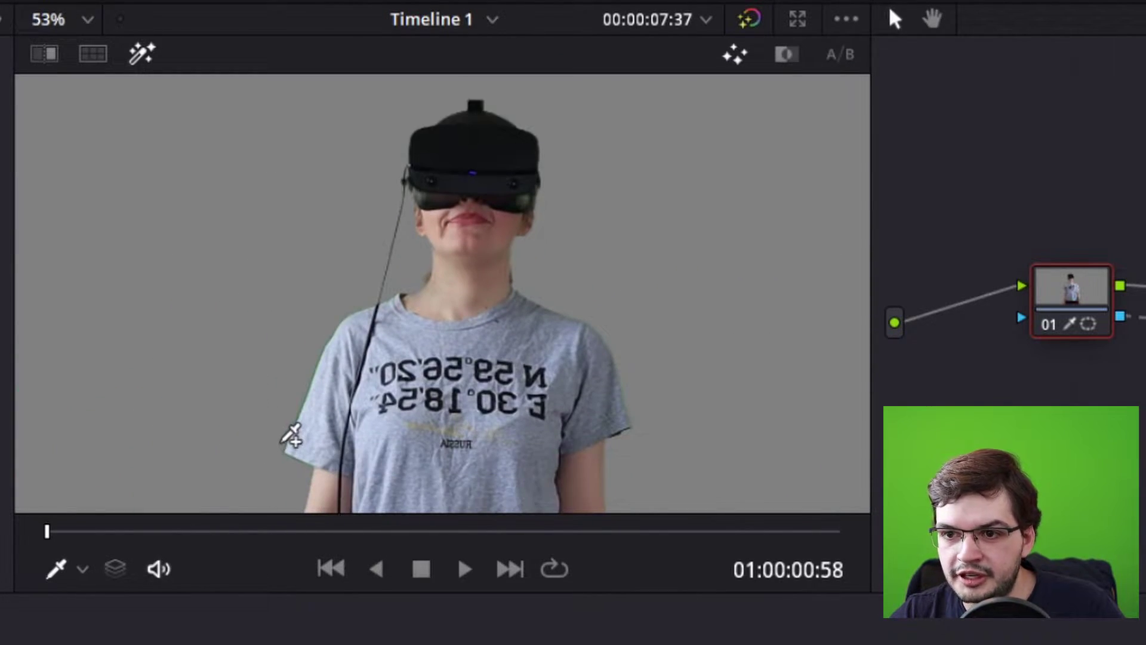
pyautogui.scroll(3, 256, 427)
pyautogui.scroll(3, 242, 438)
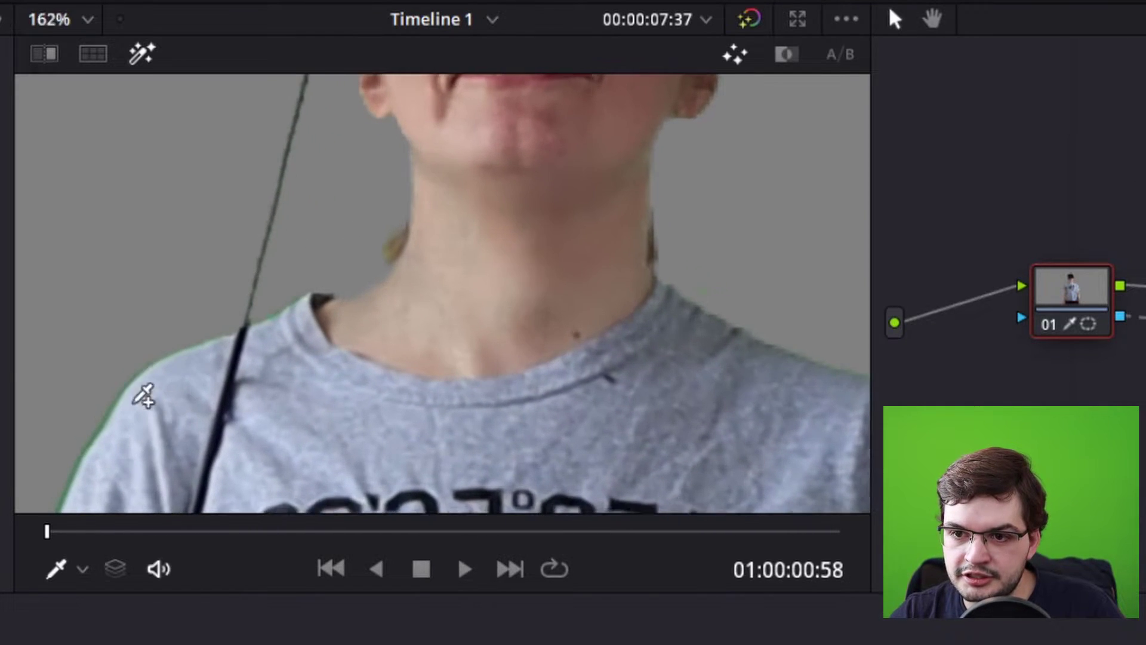
pyautogui.scroll(-1, 120, 366)
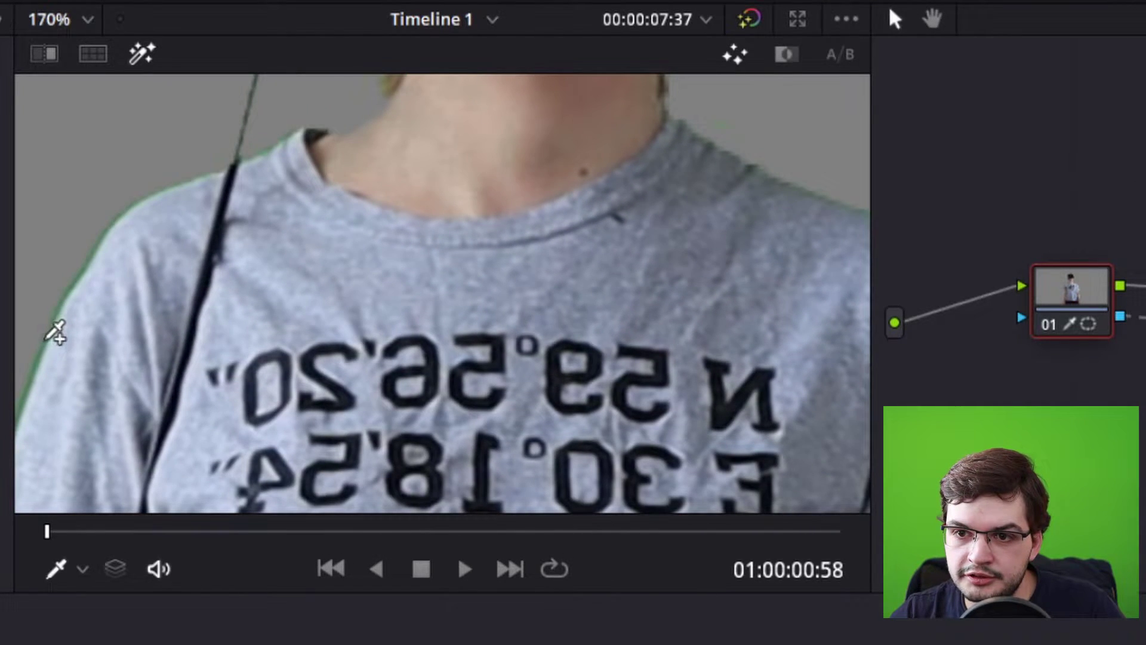
pyautogui.scroll(1, 56, 325)
pyautogui.scroll(1, 56, 325)
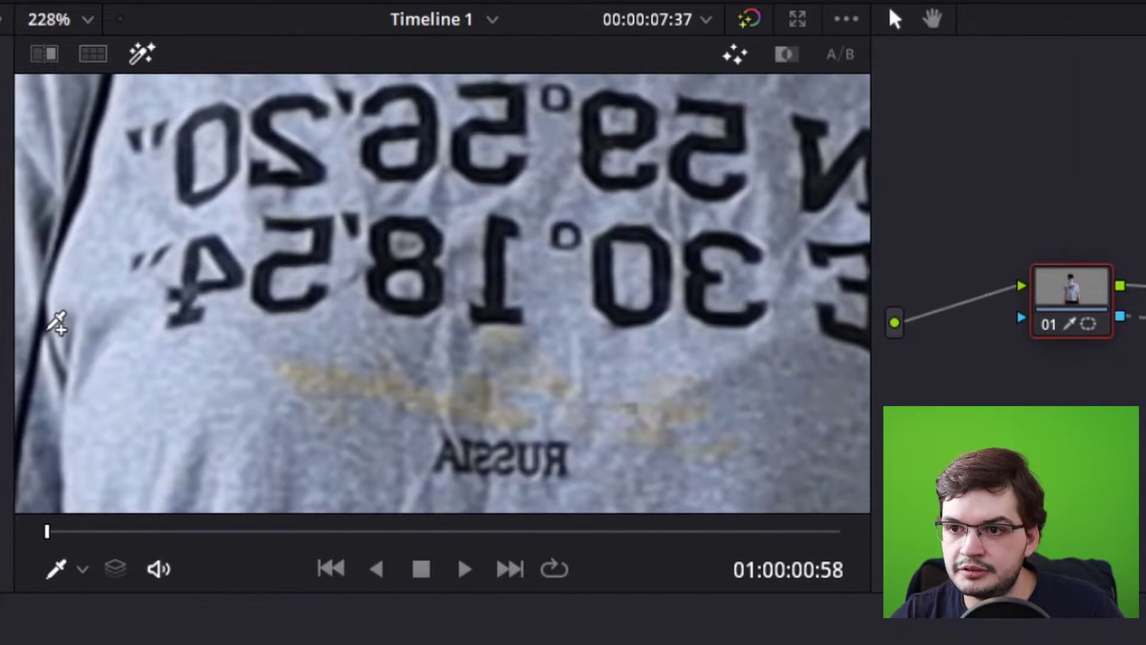
pyautogui.scroll(-4, 220, 323)
pyautogui.scroll(1, 222, 325)
pyautogui.scroll(1, 222, 325)
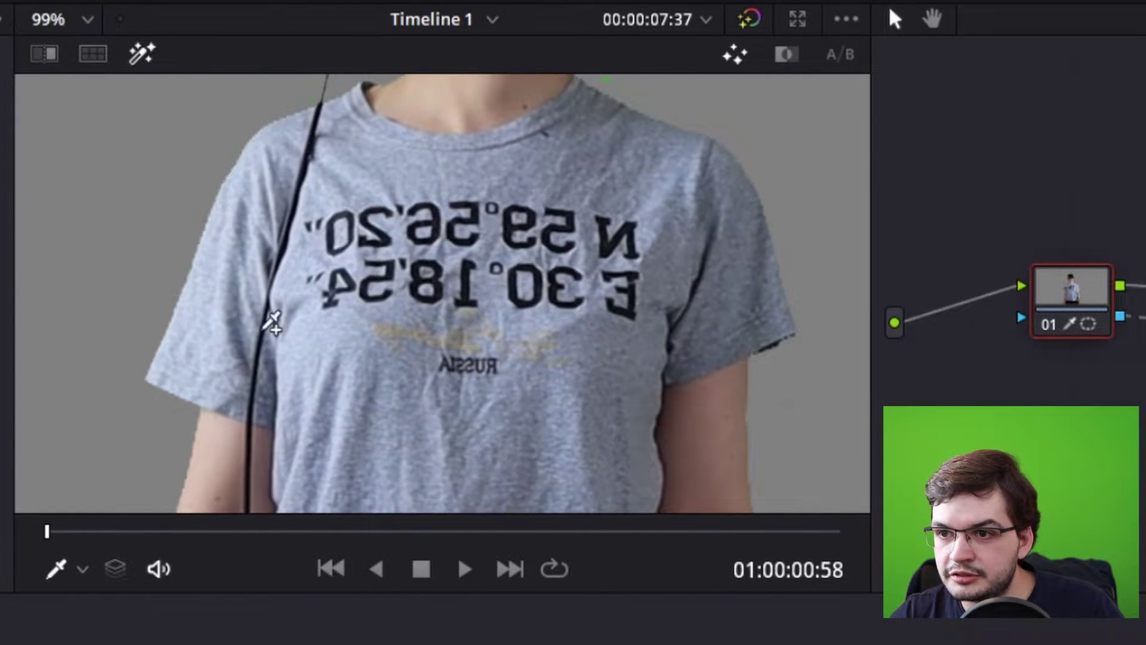
pyautogui.scroll(1, 378, 312)
pyautogui.scroll(-1, 377, 312)
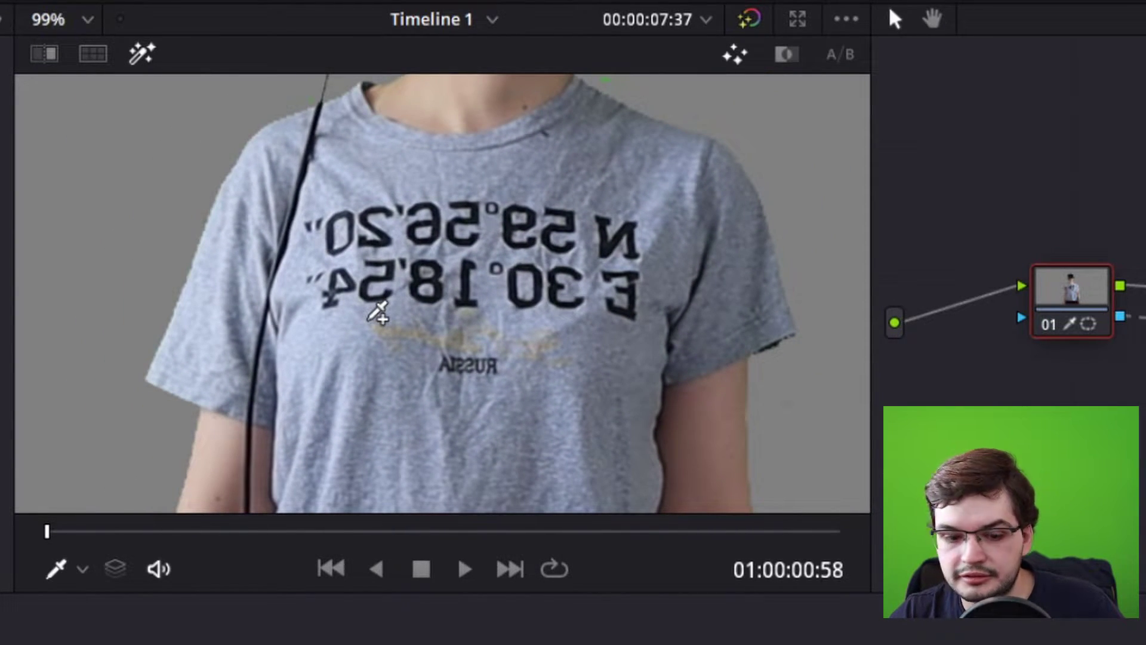
pyautogui.scroll(-4, 377, 312)
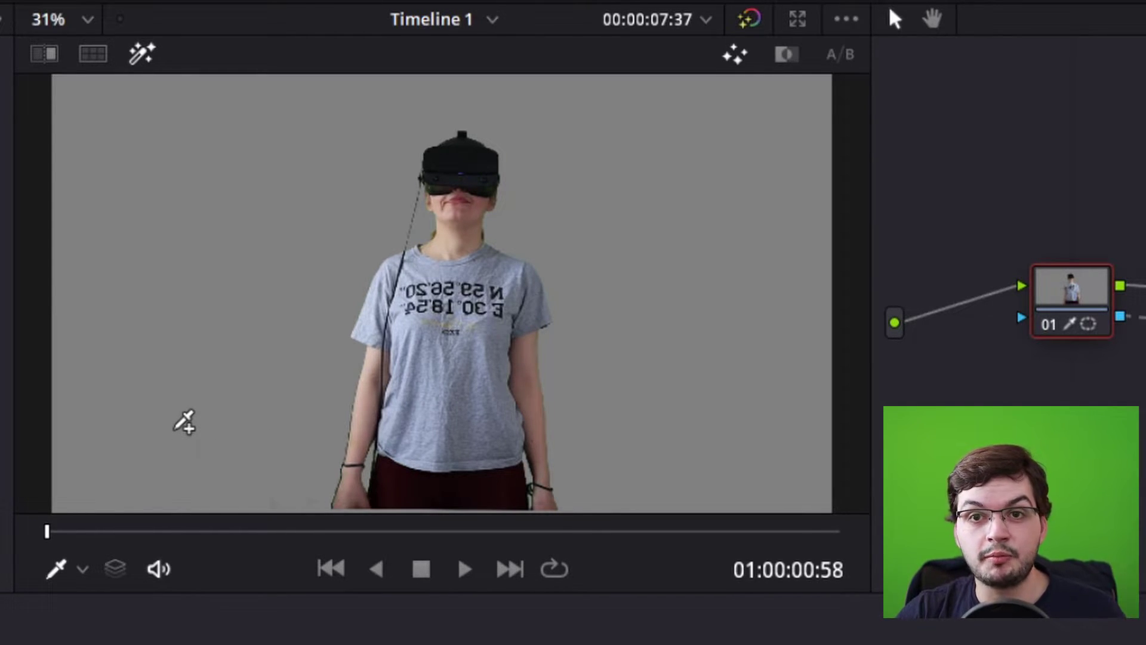
# View the highlight matte in black and white, select the add eyedropper, and invert the matte
pyautogui.click(793, 59)
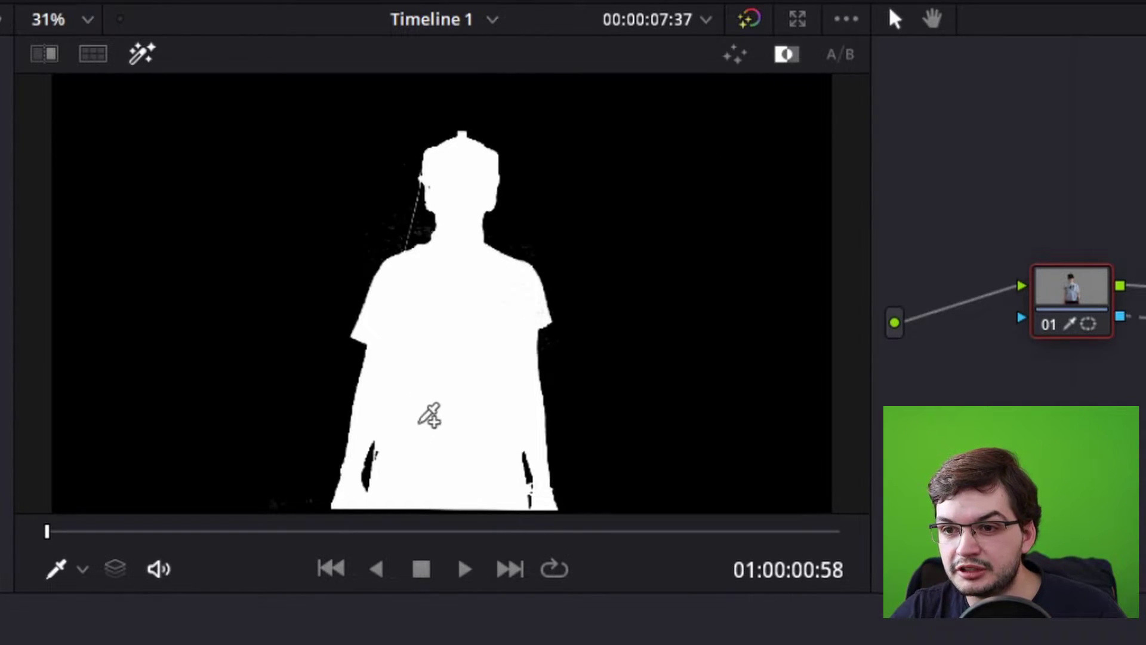
pyautogui.scroll(5, 461, 270)
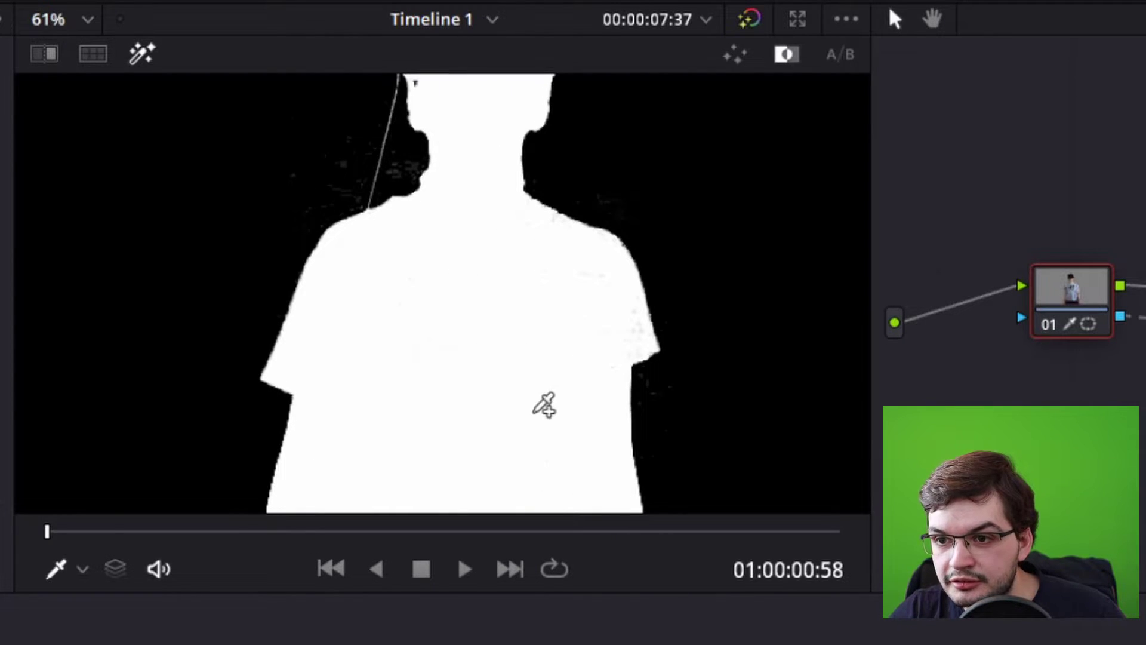
pyautogui.scroll(5, 543, 404)
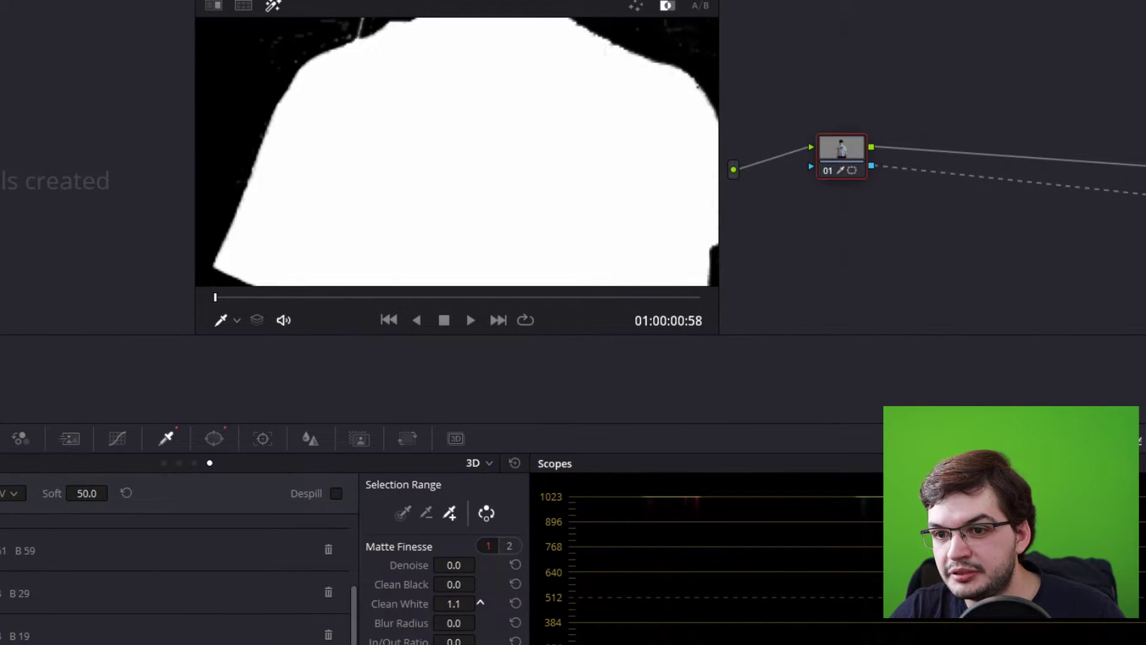
pyautogui.click(449, 510)
pyautogui.scroll(-5, 379, 223)
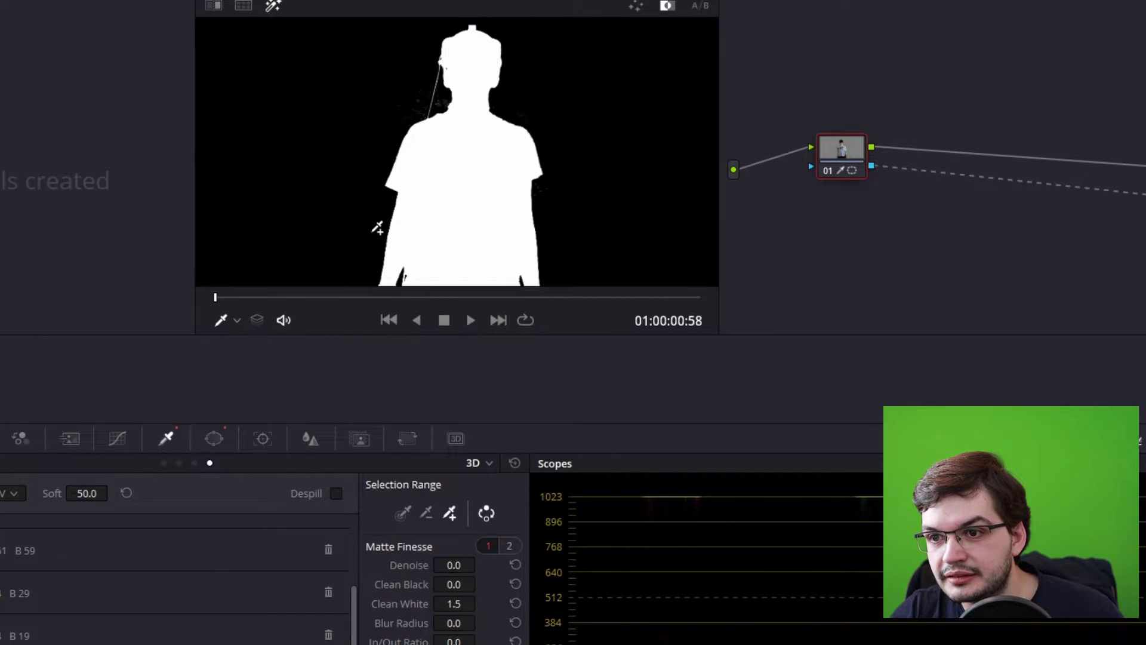
pyautogui.scroll(-1, 377, 227)
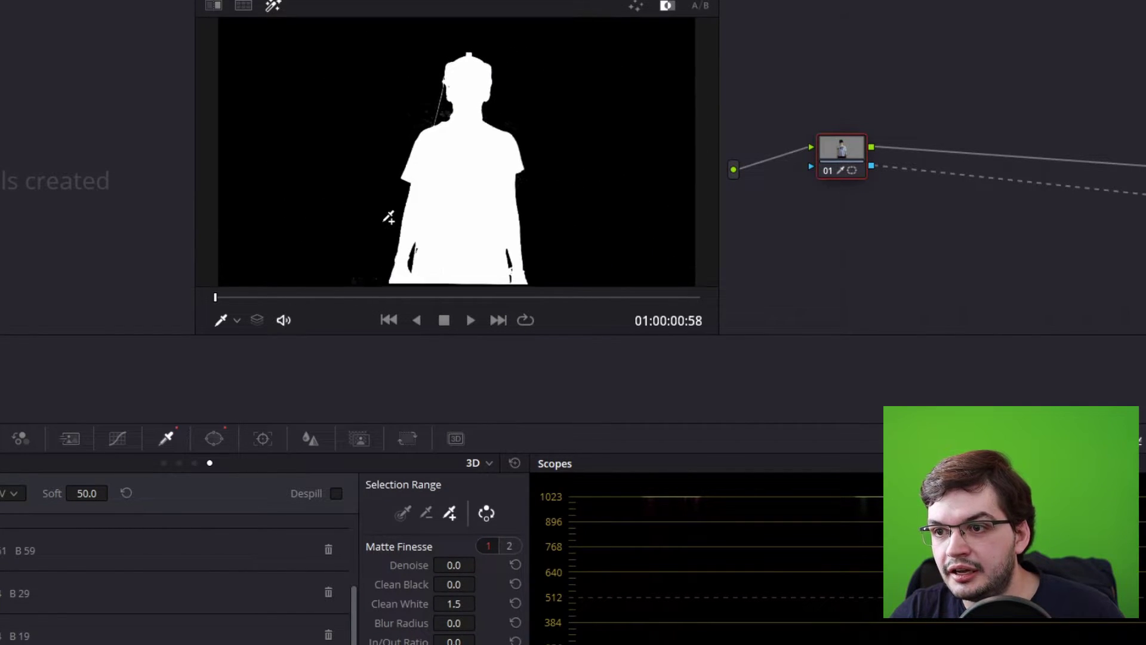
pyautogui.click(492, 520)
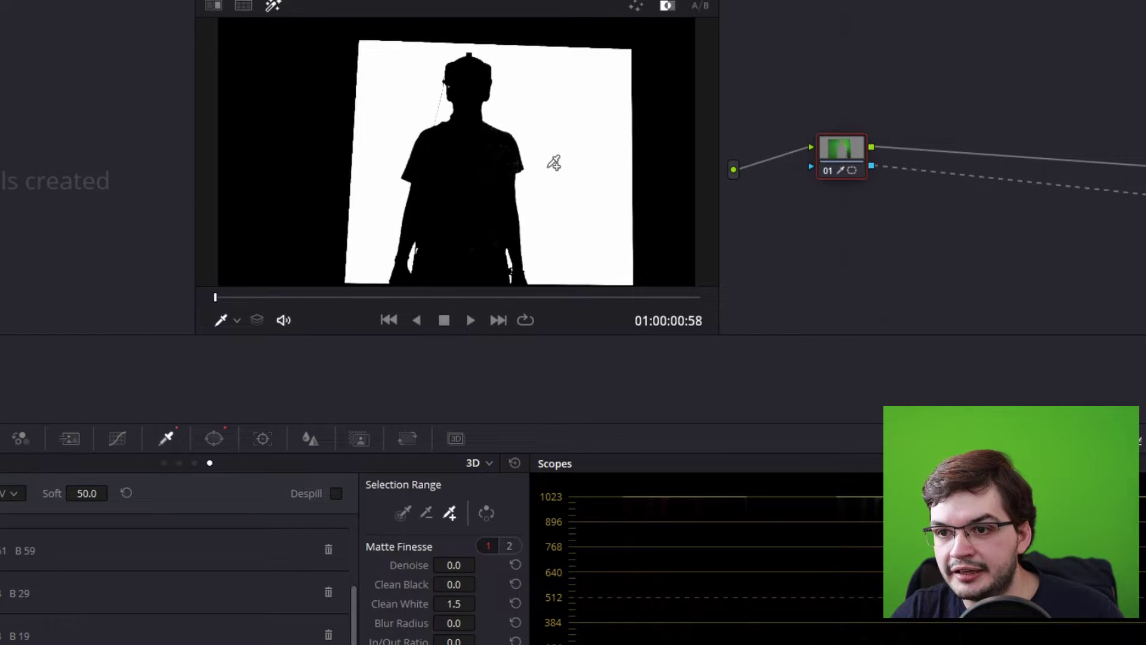
# Raise Matte Finesse Clean Black to 1.2 to remove the white specks
pyautogui.scroll(5, 456, 217)
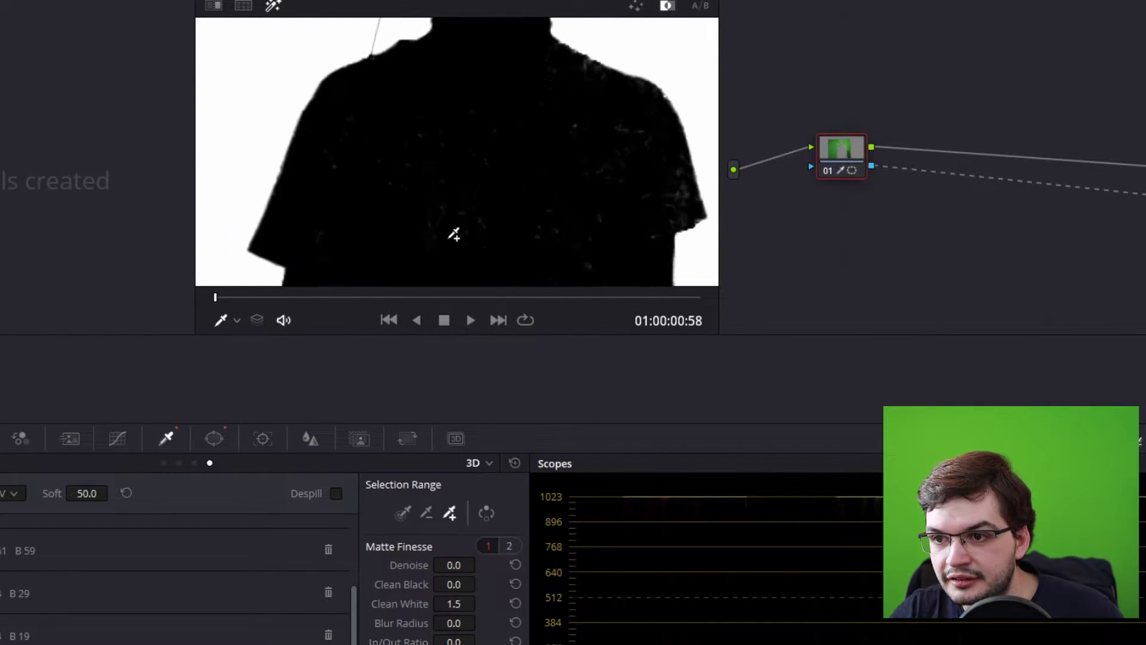
pyautogui.scroll(1, 454, 234)
pyautogui.scroll(-2, 455, 233)
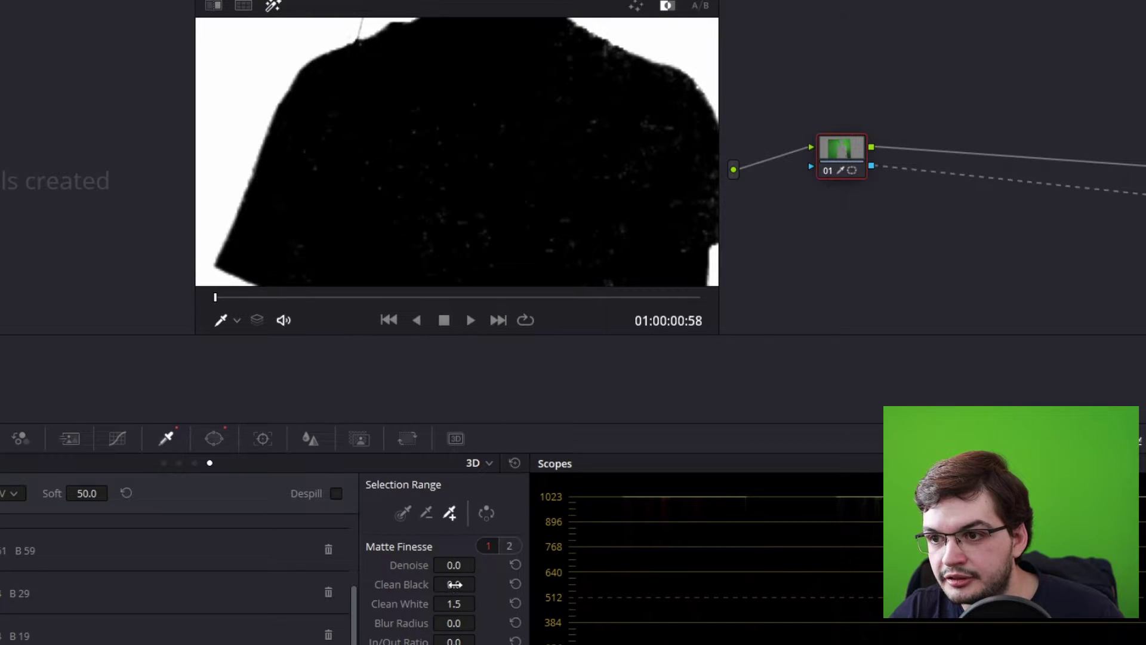
pyautogui.moveTo(455, 584); pyautogui.dragTo(481, 583)
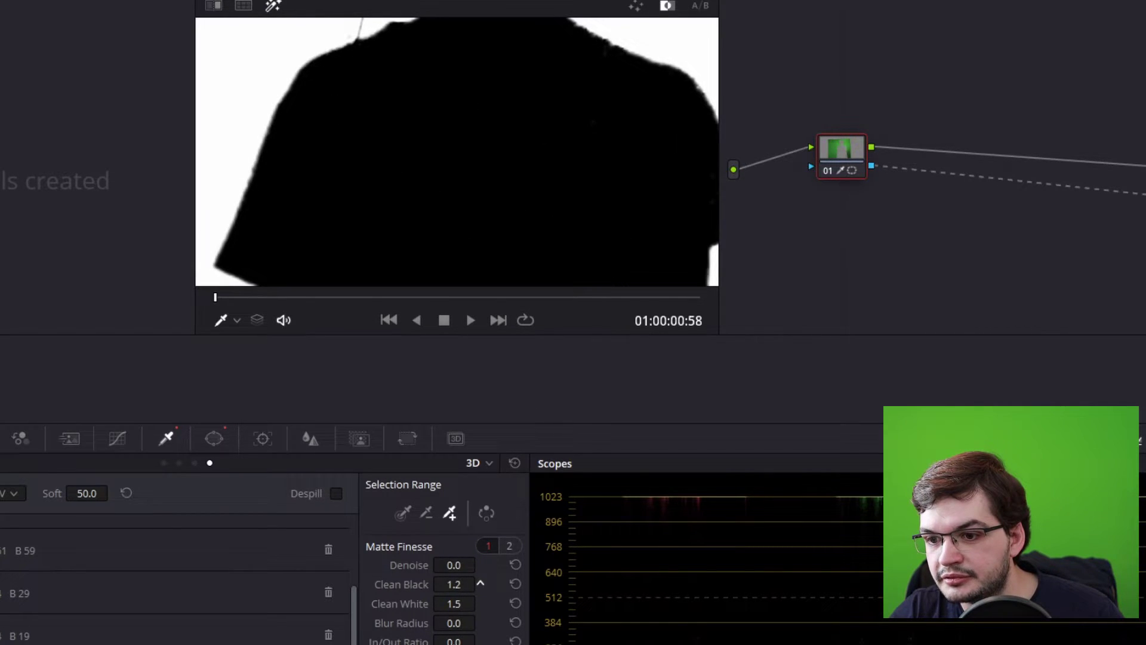
pyautogui.scroll(-3, 407, 190)
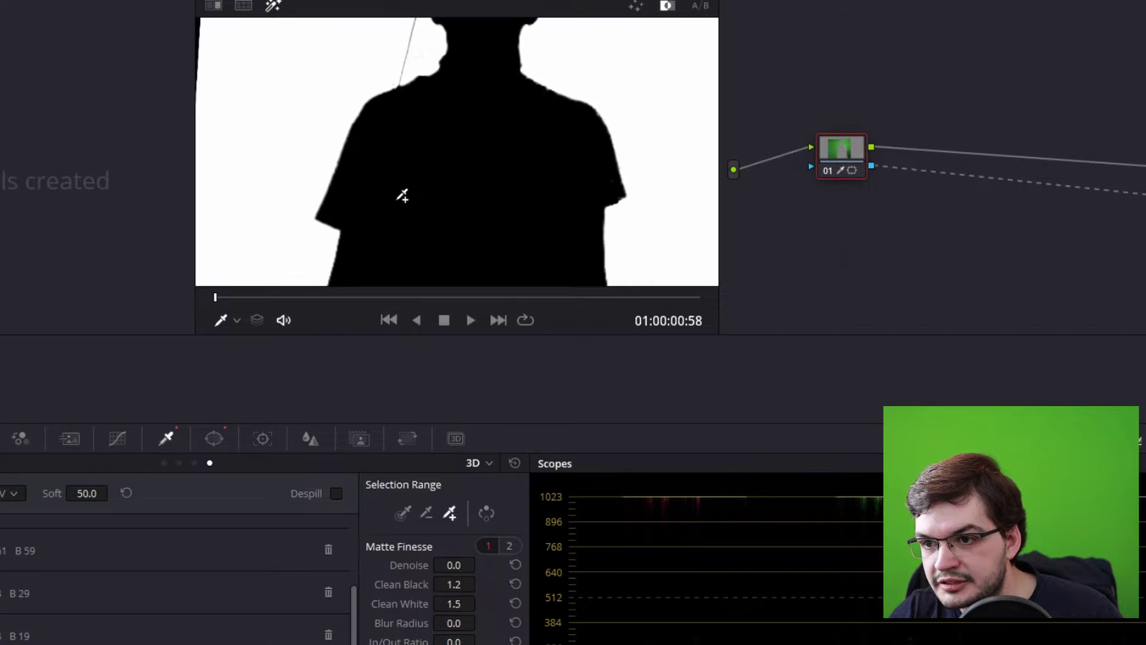
pyautogui.scroll(2, 402, 197)
pyautogui.scroll(-3, 403, 202)
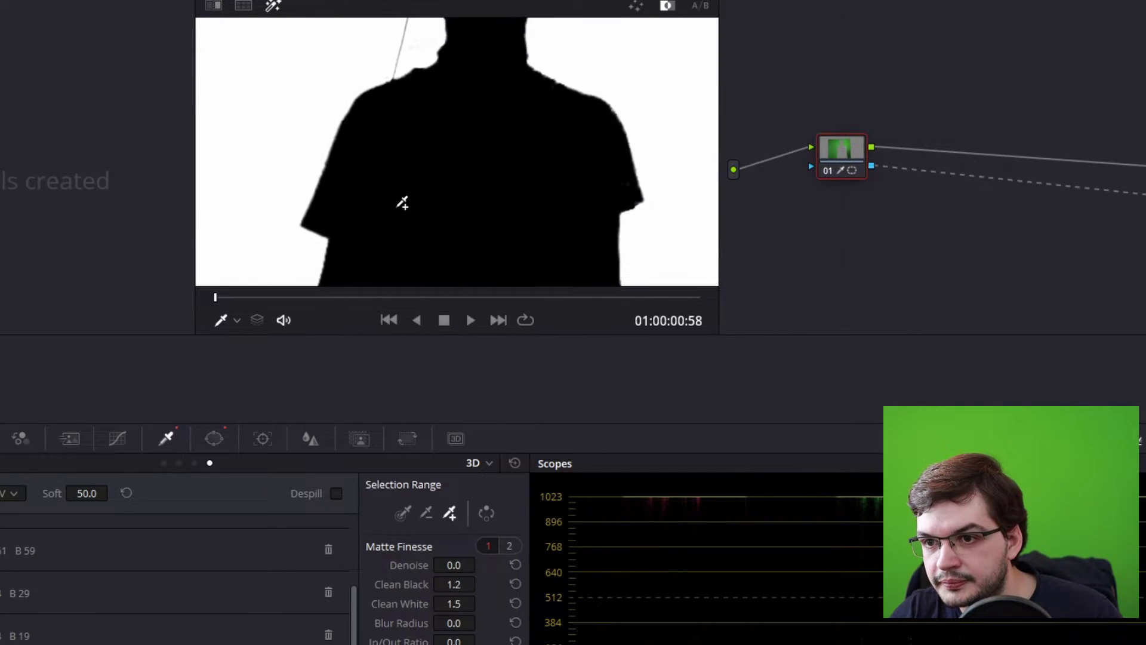
pyautogui.scroll(-3, 402, 203)
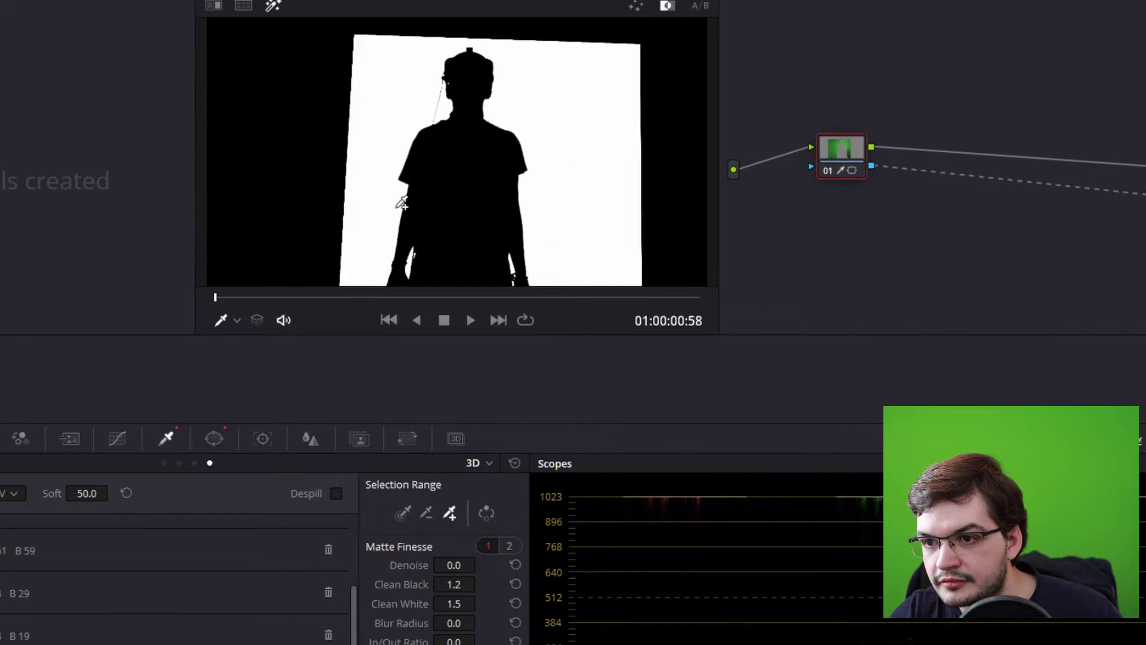
pyautogui.scroll(2, 402, 201)
pyautogui.scroll(-1, 403, 206)
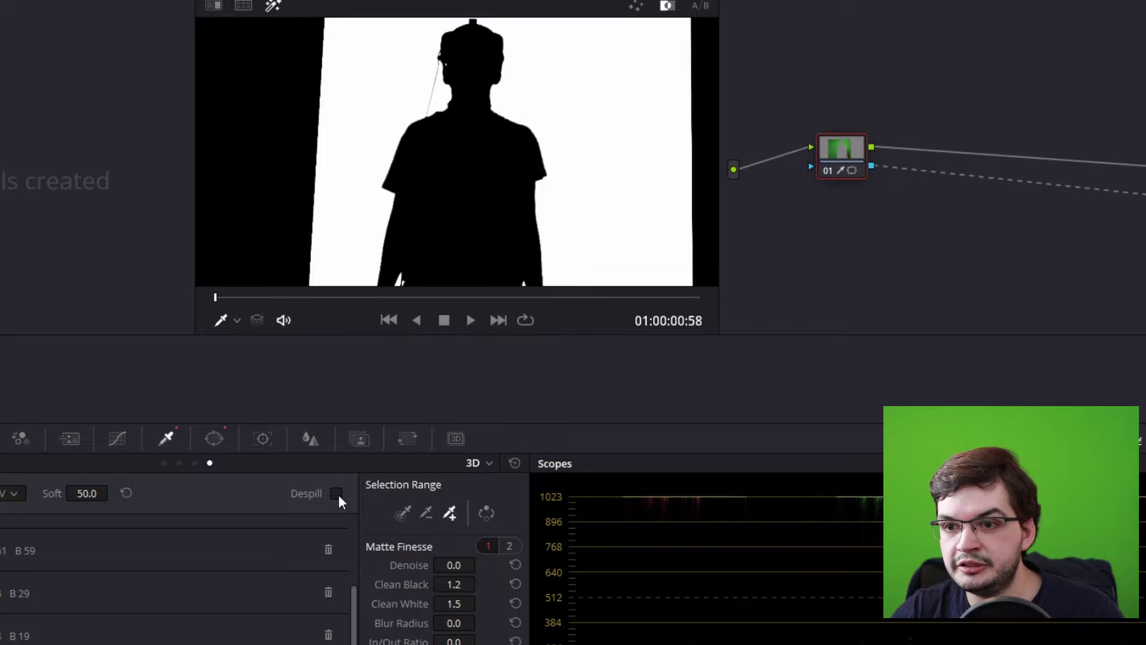
# Leave the matte preview and invert the selection range so the player stays on grey
pyautogui.click(273, 7)
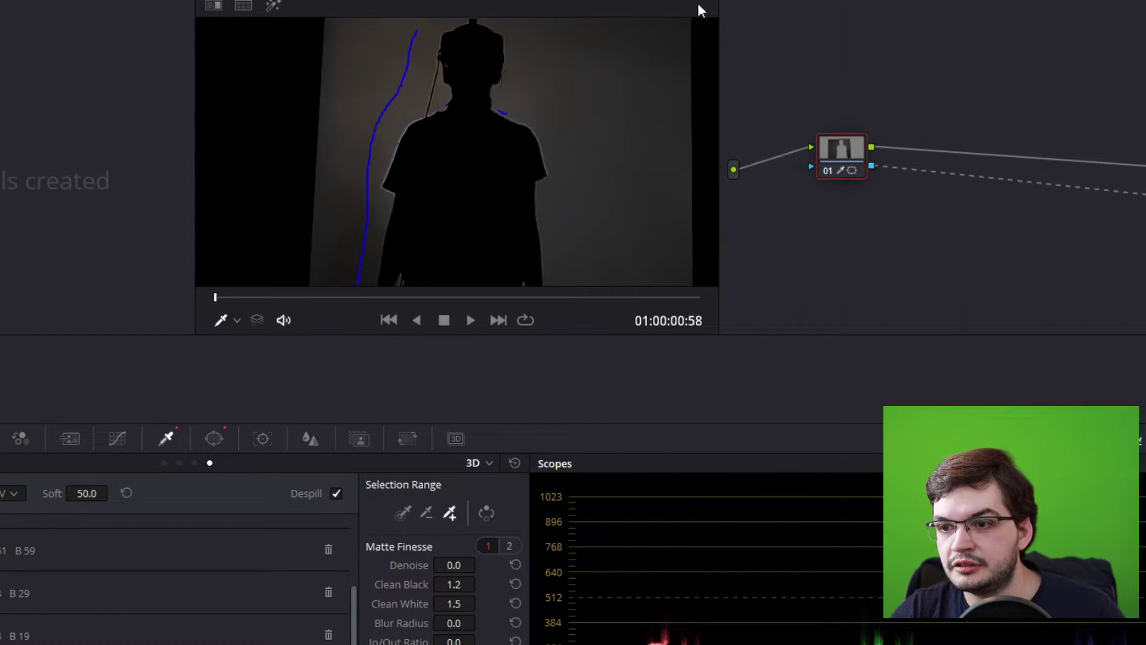
pyautogui.click(487, 512)
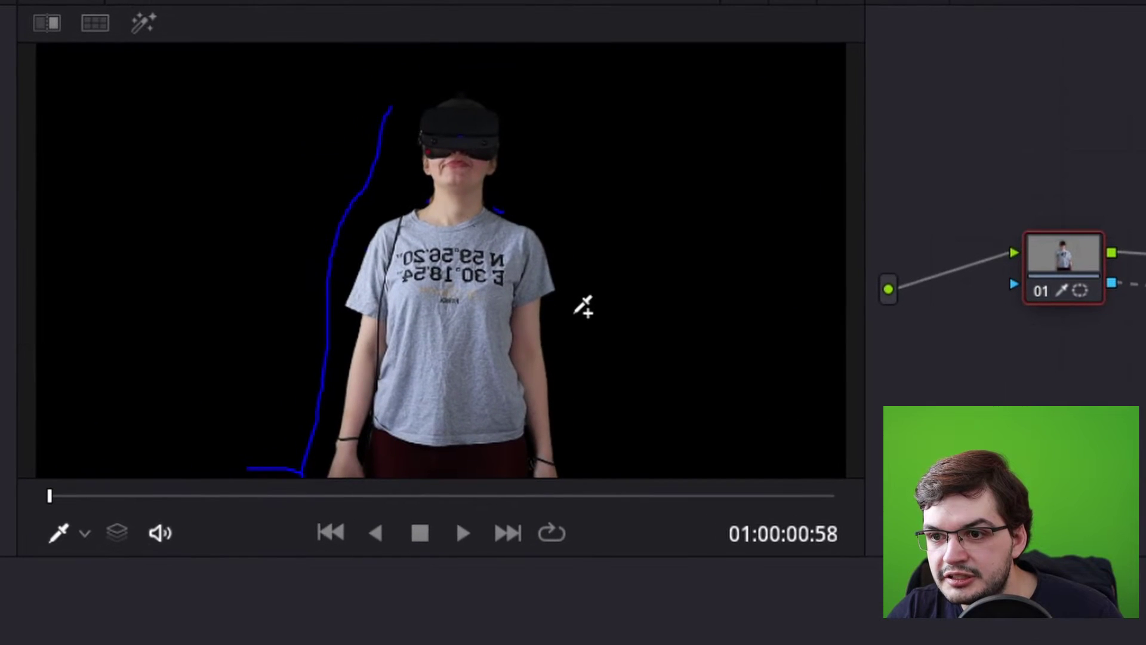
pyautogui.scroll(5, 583, 307)
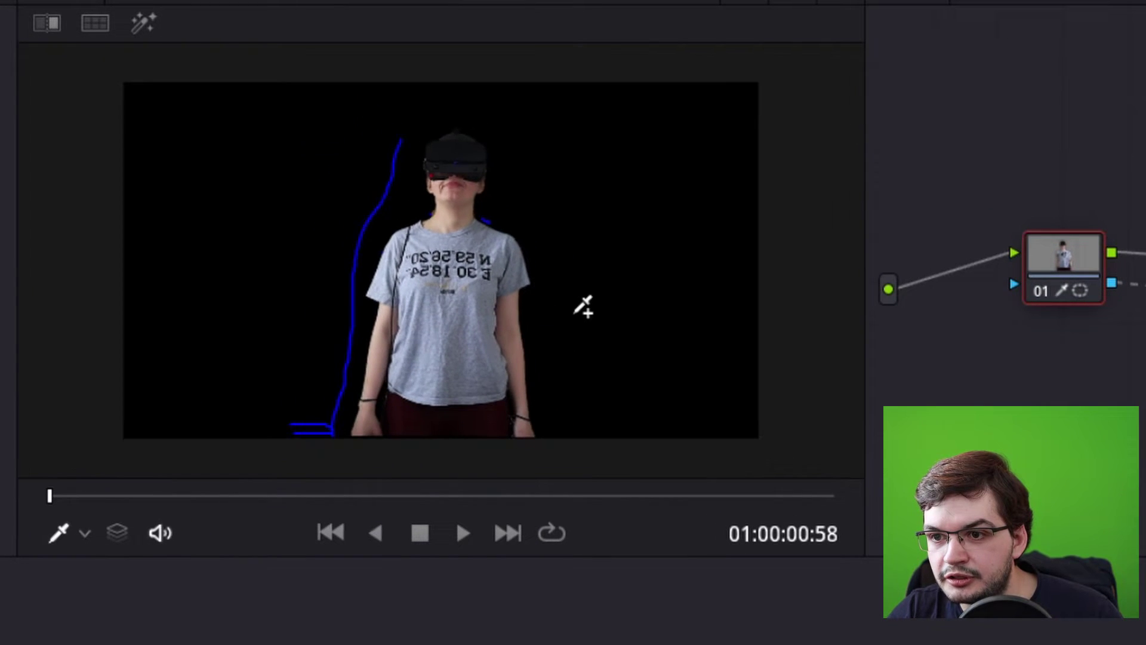
pyautogui.scroll(3, 524, 322)
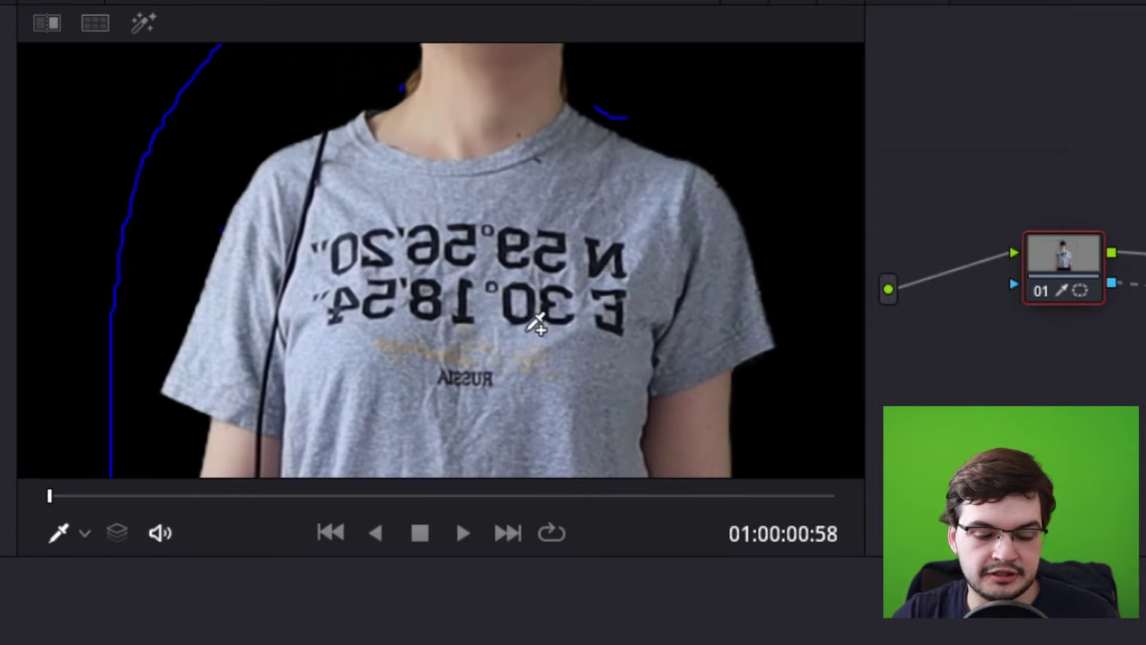
pyautogui.scroll(6, 531, 340)
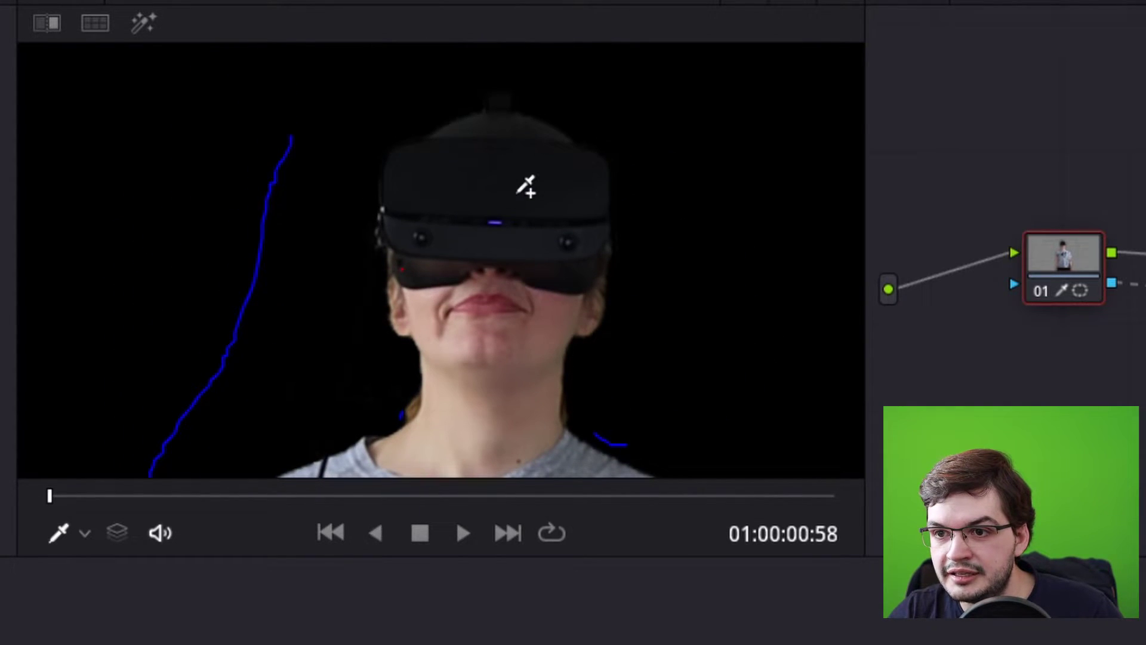
pyautogui.scroll(3, 526, 187)
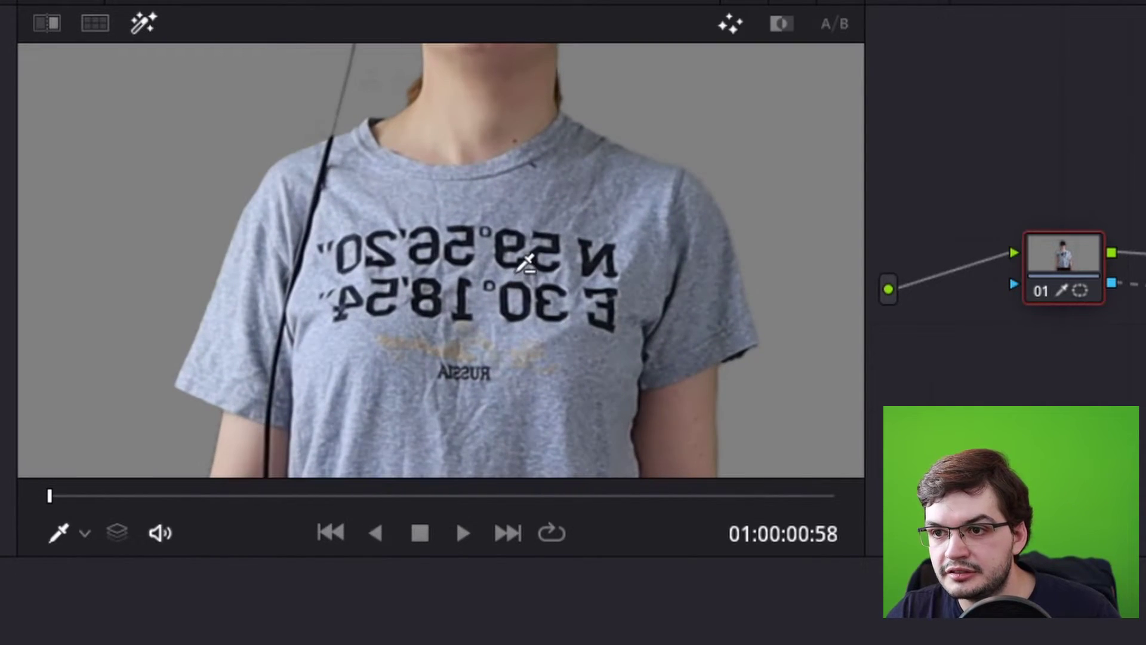
pyautogui.scroll(3, 615, 254)
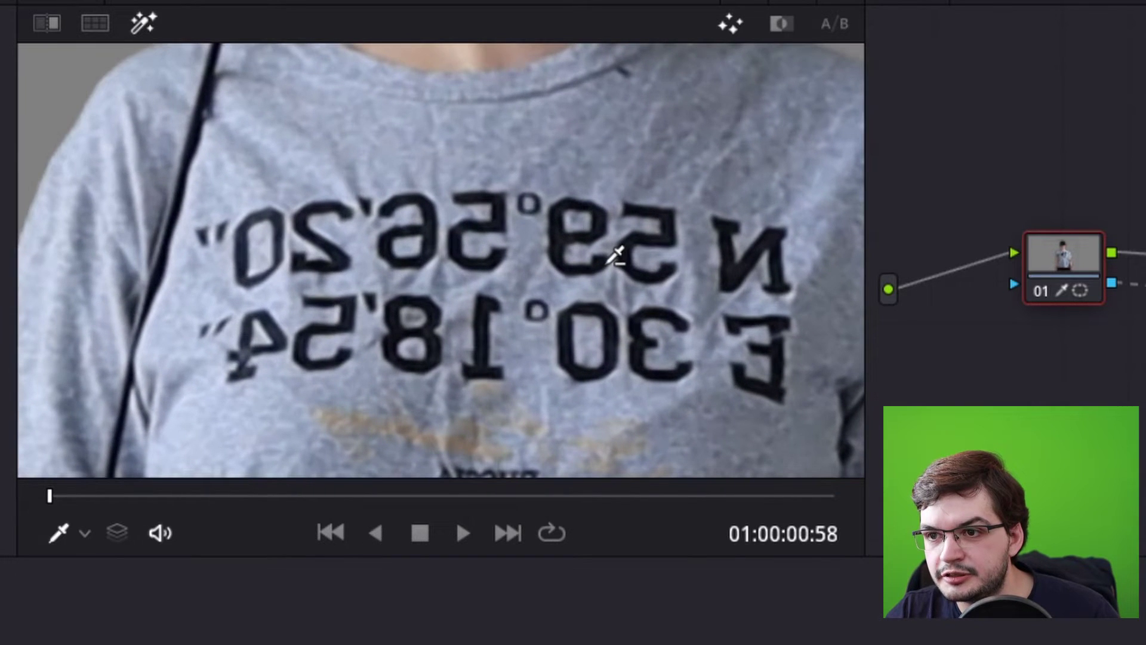
pyautogui.scroll(8, 615, 261)
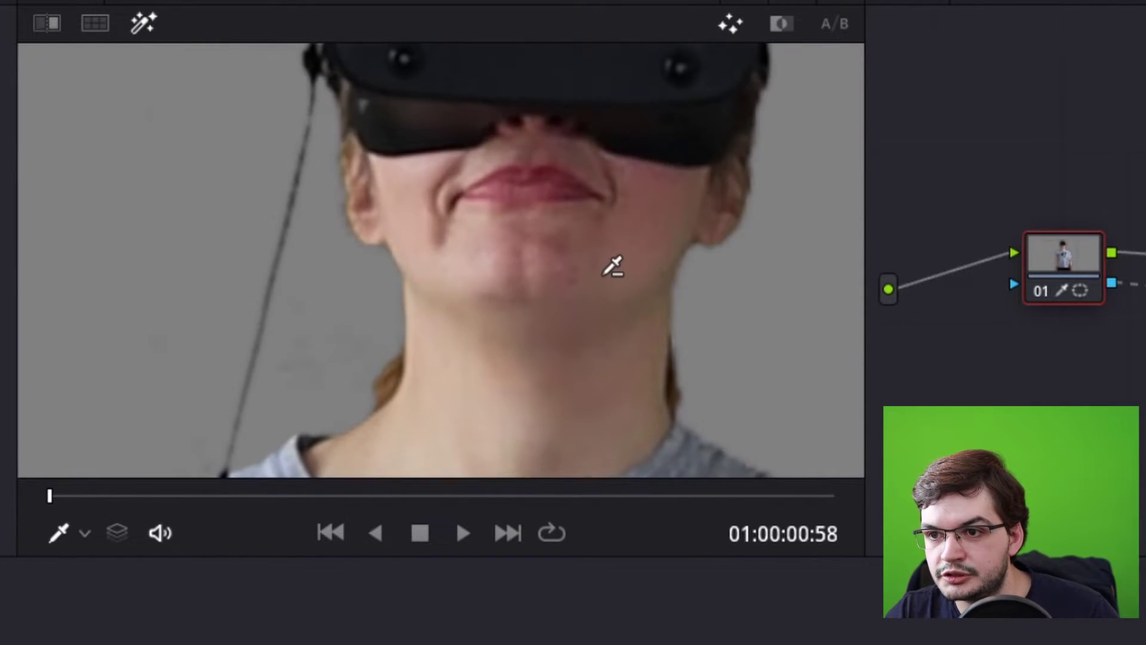
pyautogui.scroll(-5, 613, 266)
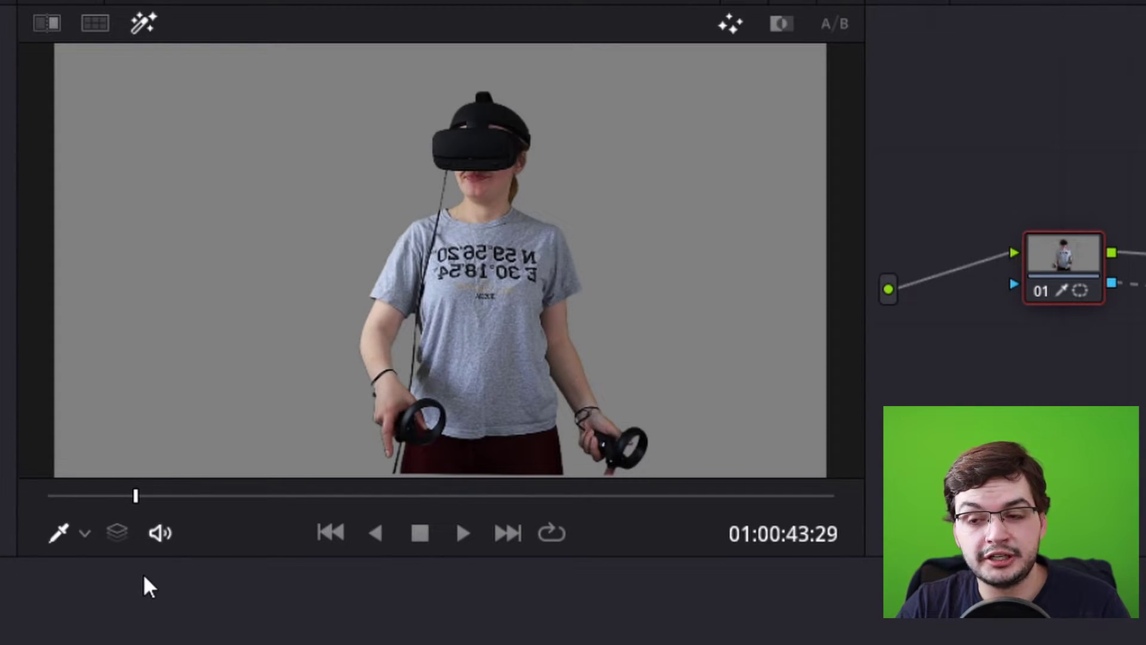
# Scrub to later frames and sample the bottom-left speckles and the halo around the player
pyautogui.moveTo(152, 499)
pyautogui.mouseDown()
pyautogui.moveTo(135, 498)
pyautogui.moveTo(152, 497)
pyautogui.mouseUp()
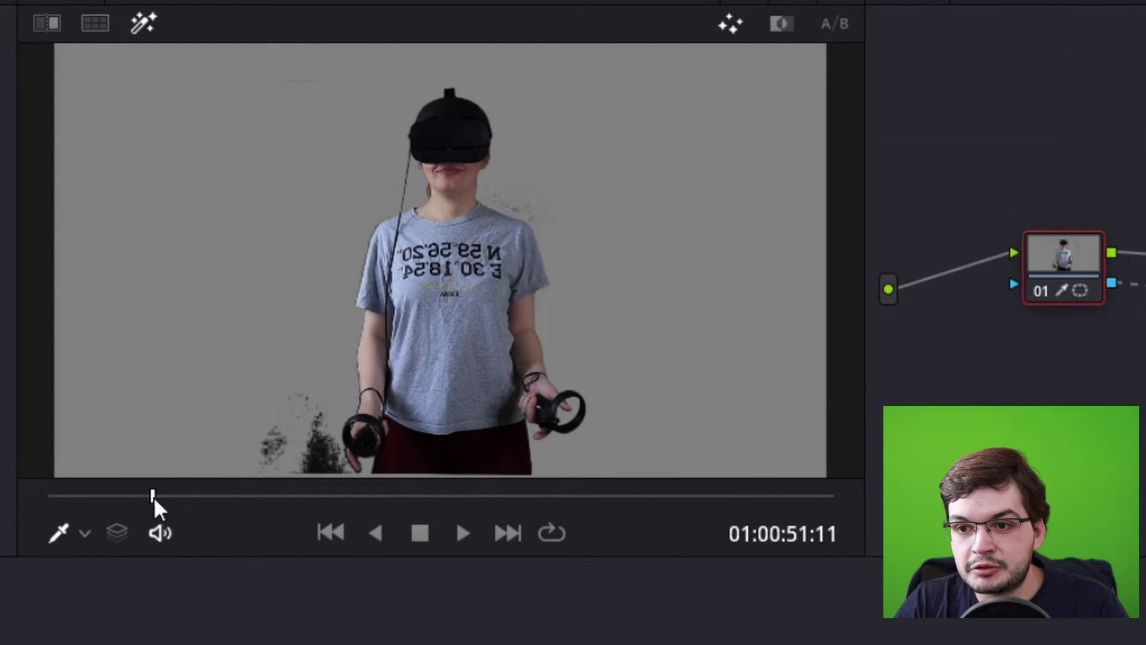
pyautogui.moveTo(243, 453); pyautogui.dragTo(327, 455)
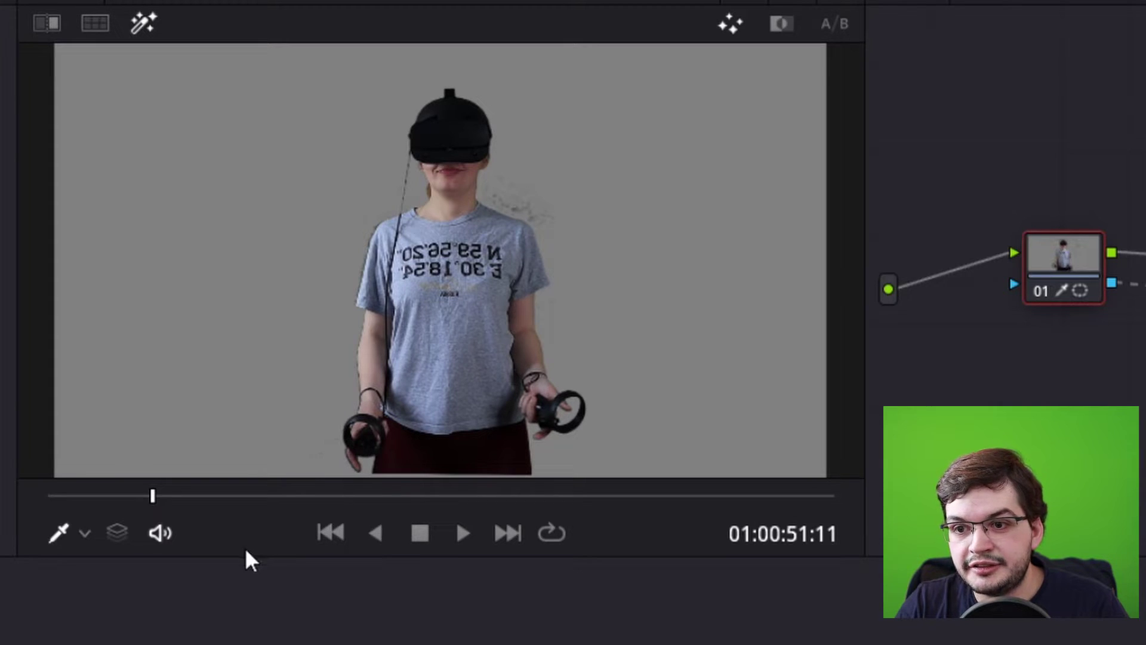
pyautogui.moveTo(156, 500); pyautogui.dragTo(160, 498)
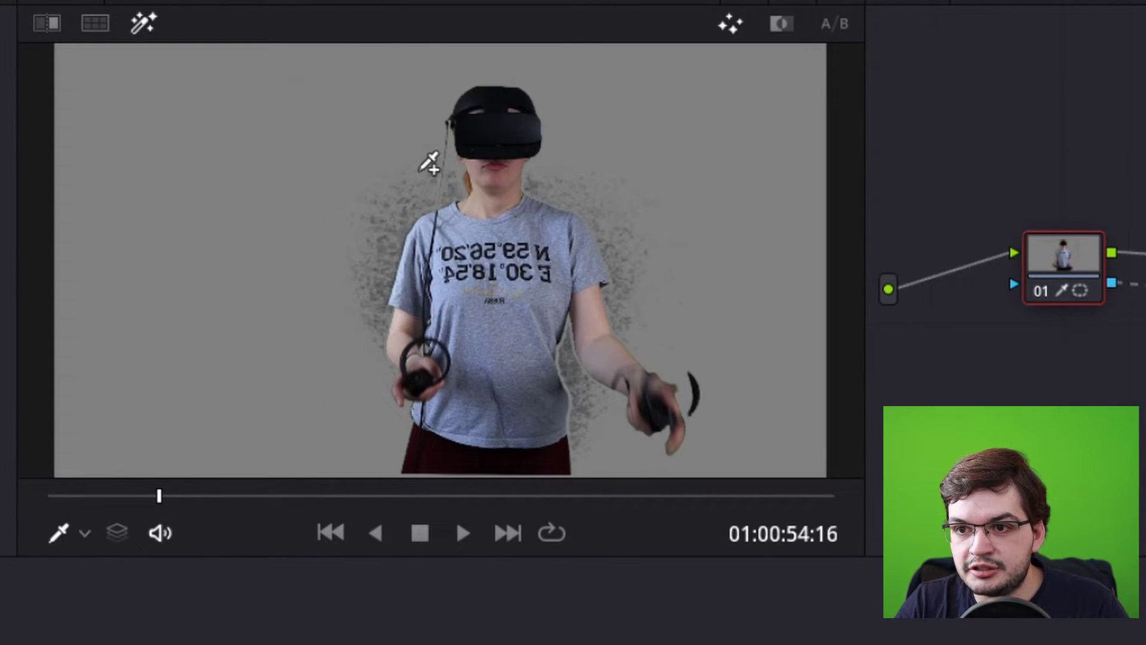
pyautogui.moveTo(429, 163)
pyautogui.mouseDown()
pyautogui.moveTo(366, 256)
pyautogui.moveTo(364, 297)
pyautogui.moveTo(358, 285)
pyautogui.mouseUp()
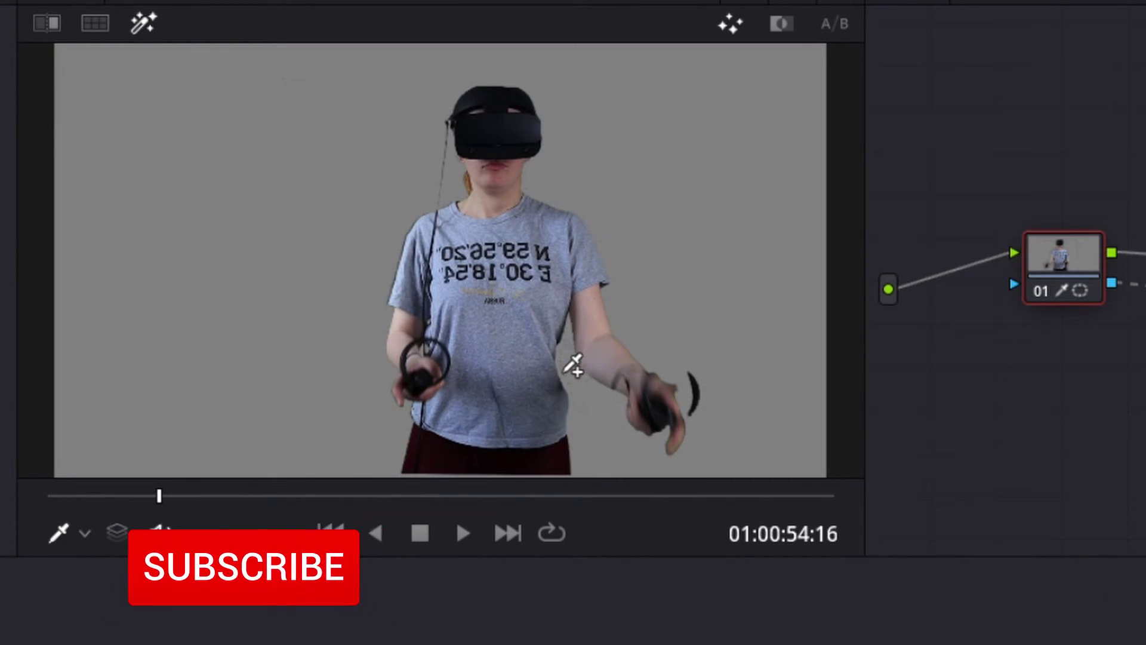
pyautogui.moveTo(159, 496); pyautogui.dragTo(240, 492)
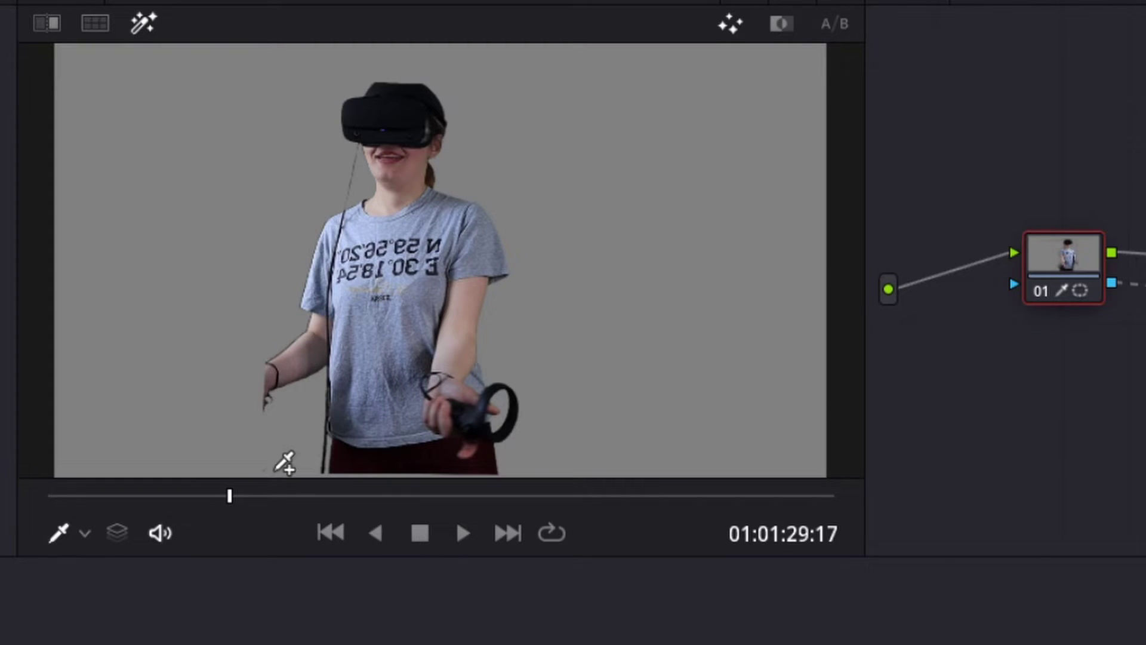
pyautogui.moveTo(229, 495); pyautogui.dragTo(297, 290)
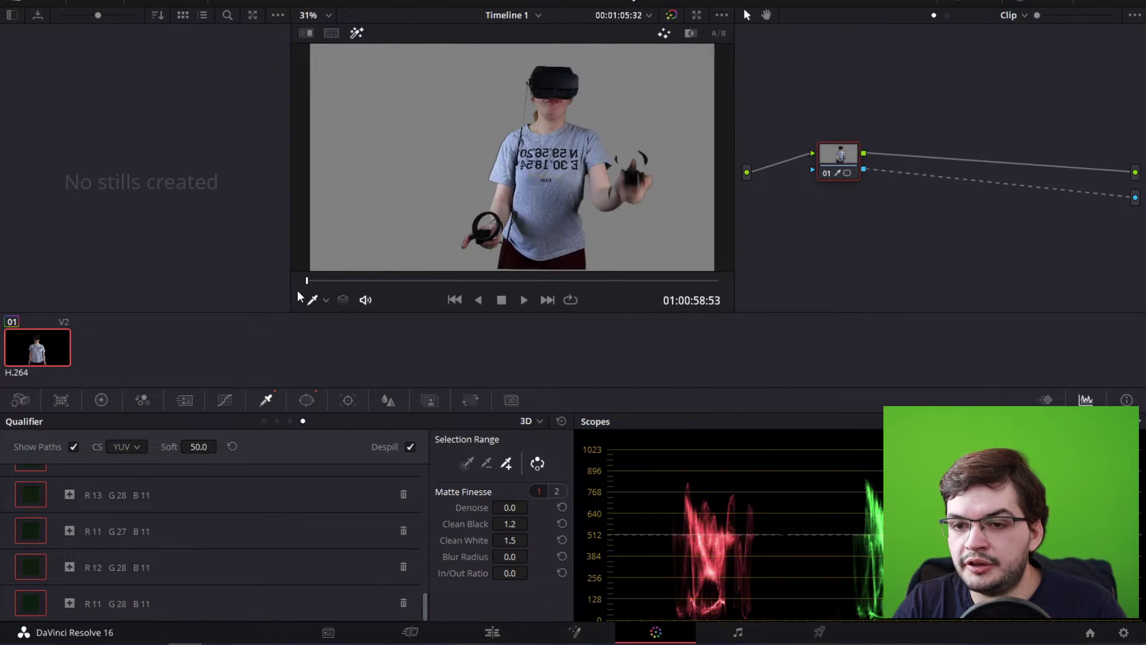
# On the Edit page, shrink the player clip to about half size and move it toward the lower right
pyautogui.click(493, 632)
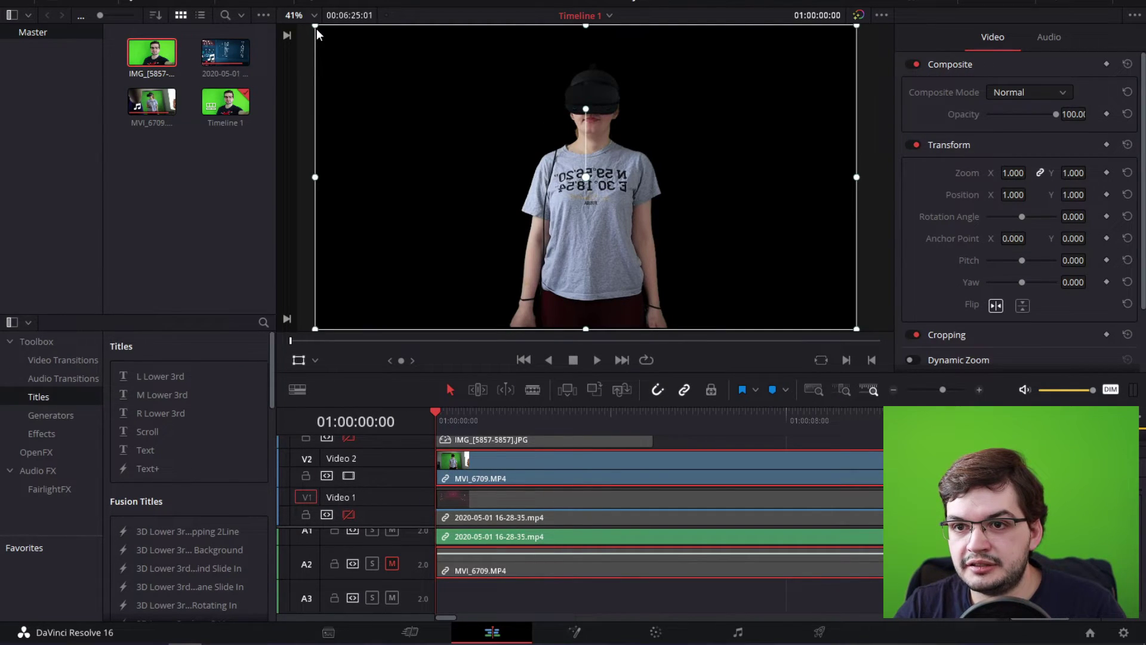
pyautogui.moveTo(316, 29); pyautogui.dragTo(396, 96)
pyautogui.moveTo(664, 187); pyautogui.dragTo(829, 258)
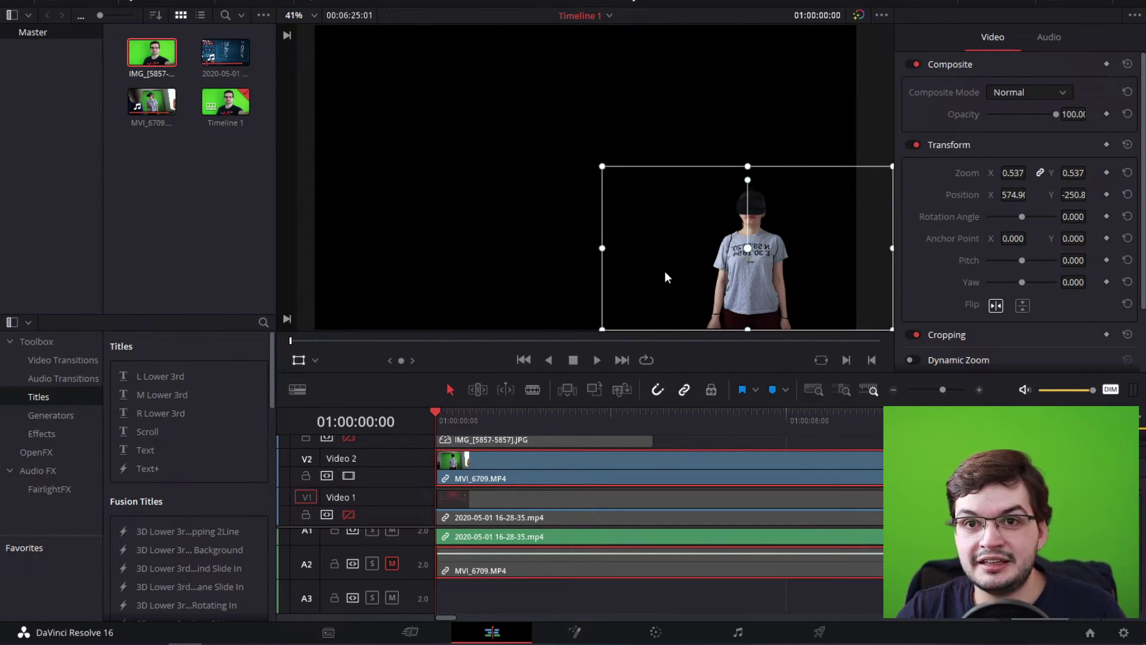
# Enable the V1 gameplay track, then fine-tune the player to 0.590 scale at the lower right
pyautogui.click(350, 514)
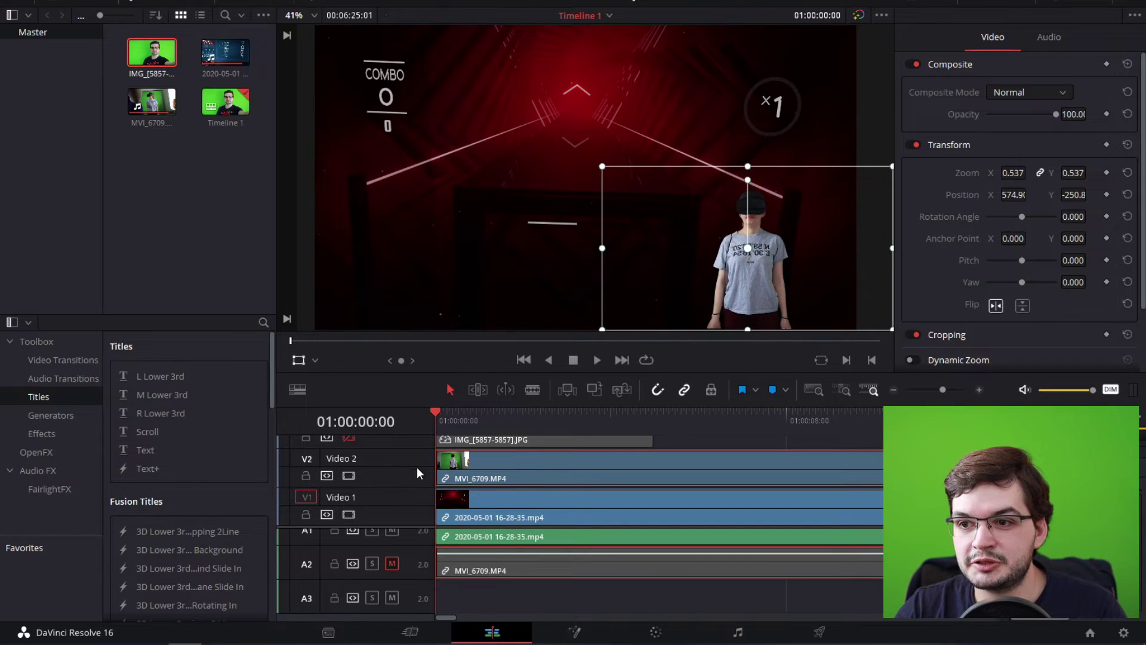
pyautogui.moveTo(805, 292); pyautogui.dragTo(825, 292)
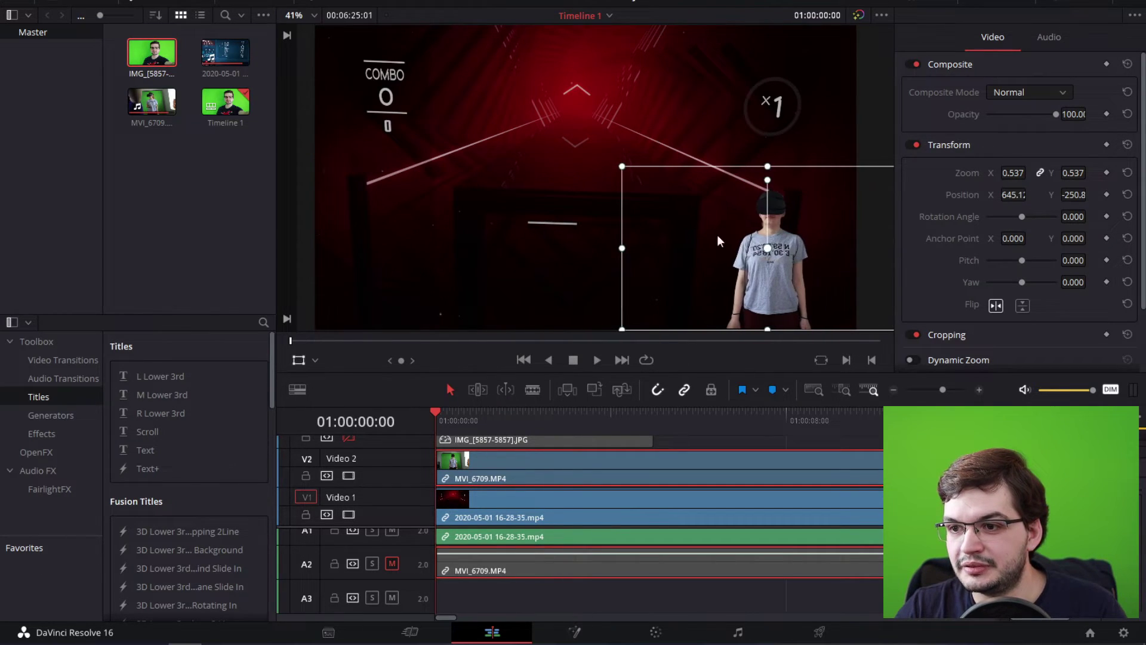
pyautogui.moveTo(622, 166); pyautogui.dragTo(602, 152)
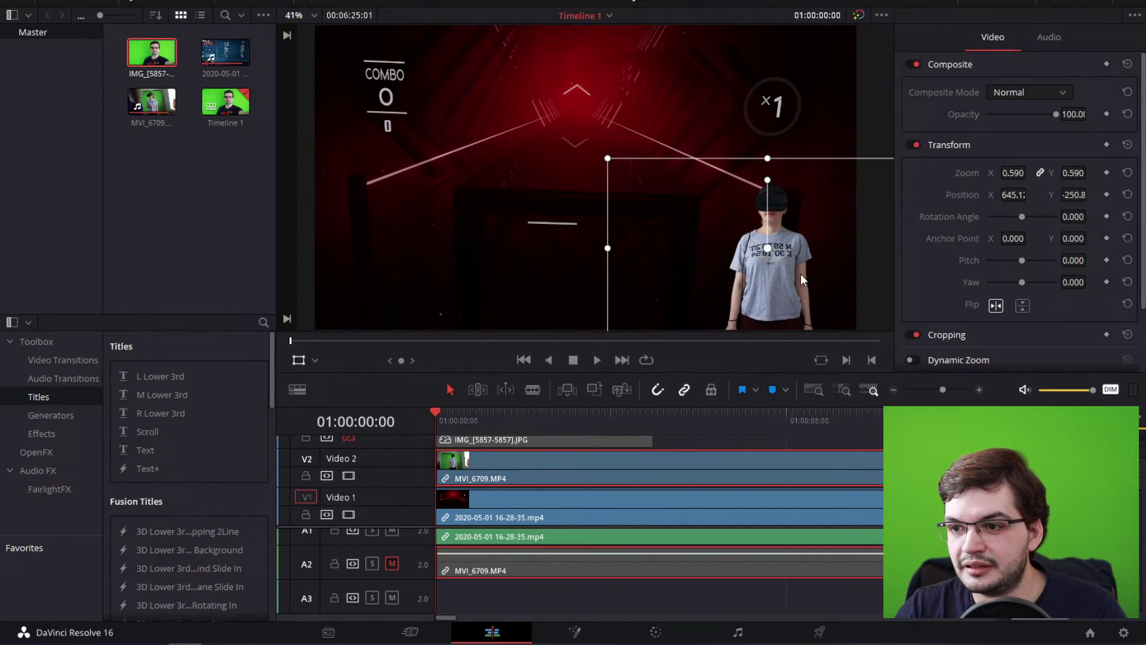
pyautogui.moveTo(787, 265); pyautogui.dragTo(783, 270)
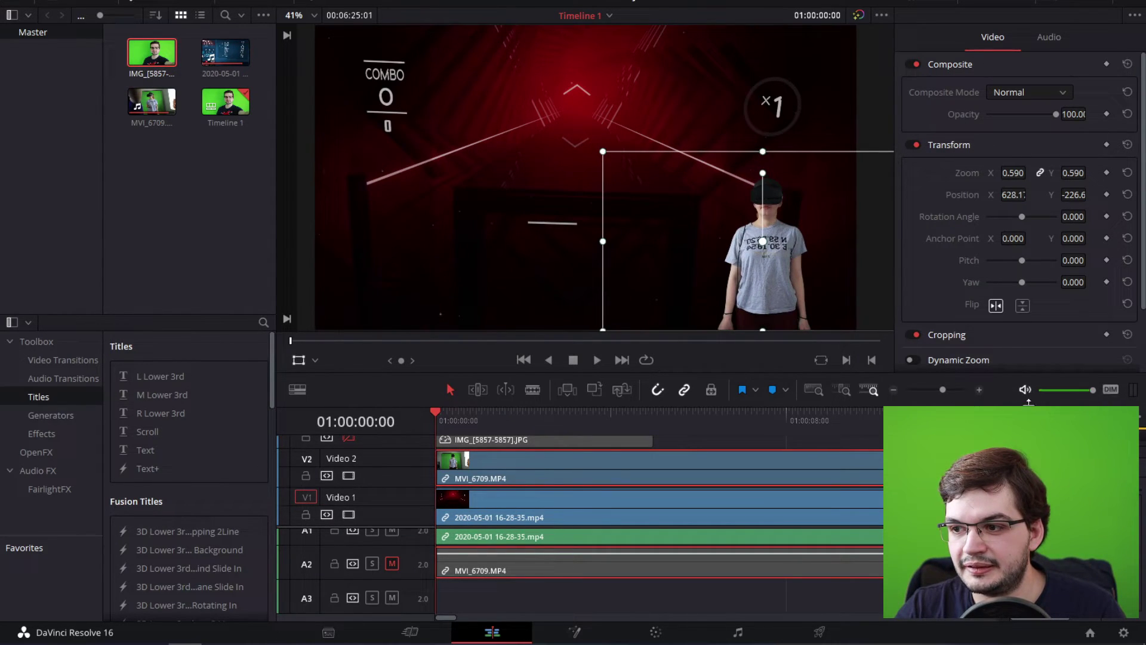
# Play back the composite to preview the keyed player over the red Beat Saber gameplay
pyautogui.click(595, 362)
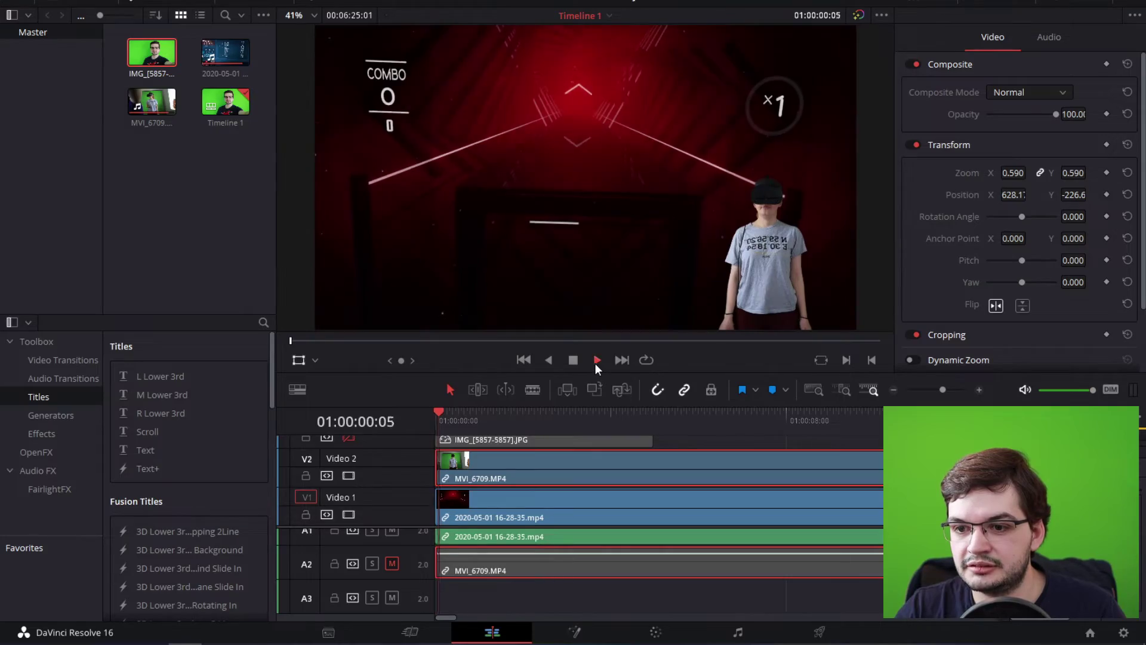